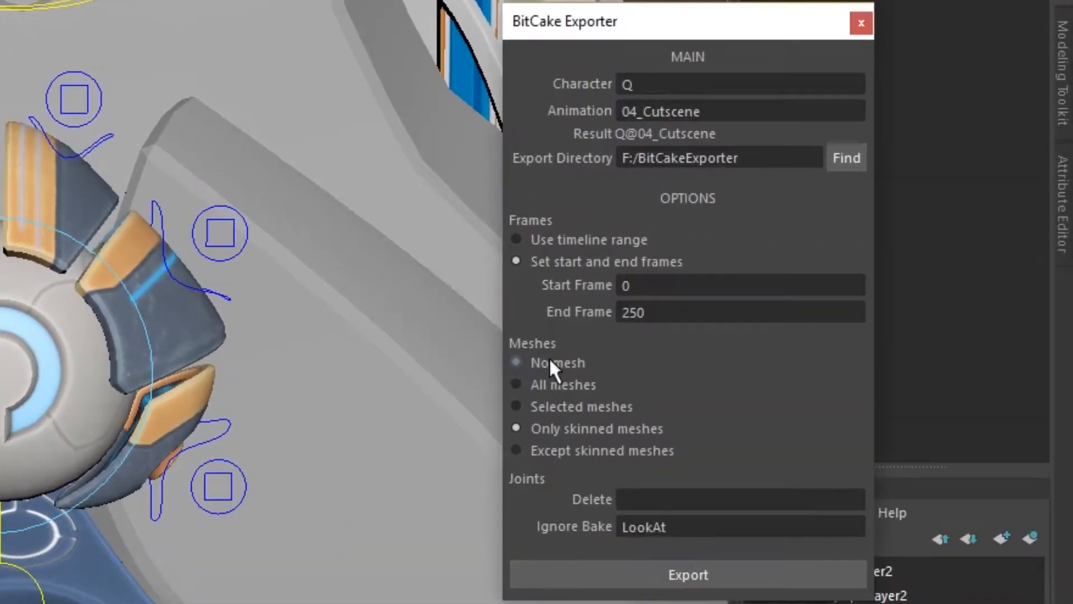
# Export the Q@04_Cutscene animation with the No mesh option, using start frame 0 and end frame 250.
pyautogui.click(833, 334)
pyautogui.click(694, 287)
pyautogui.click(691, 312)
pyautogui.click(689, 575)
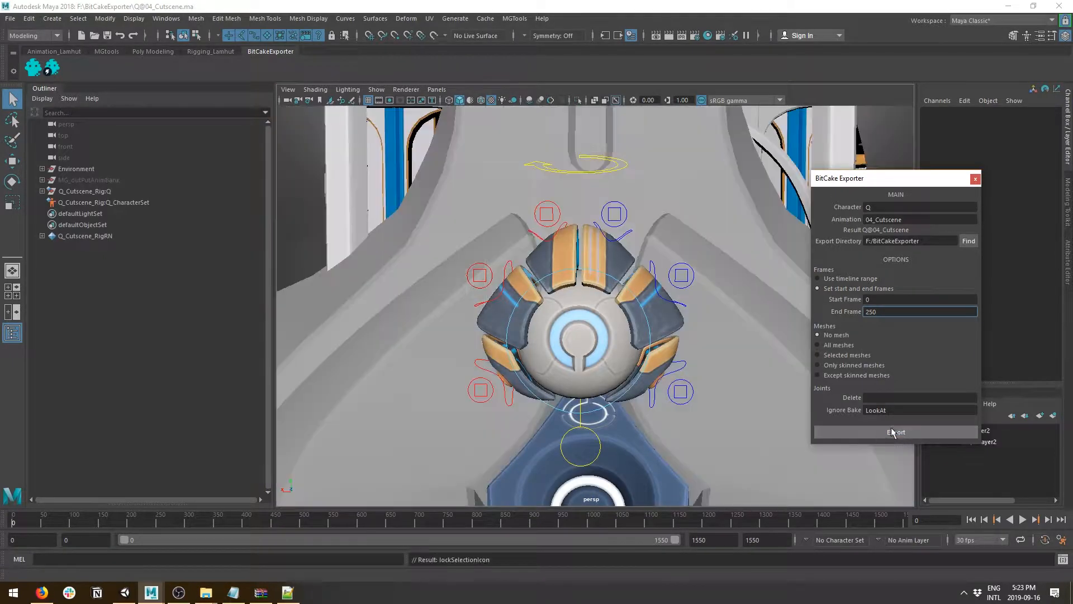
# Start a new empty scene, discarding the changes to the current one.
pyautogui.keyDown('alt'); pyautogui.moveTo(666, 376); pyautogui.dragTo(619, 371); pyautogui.keyUp('alt')
pyautogui.hotkey('ctrl', 'o')
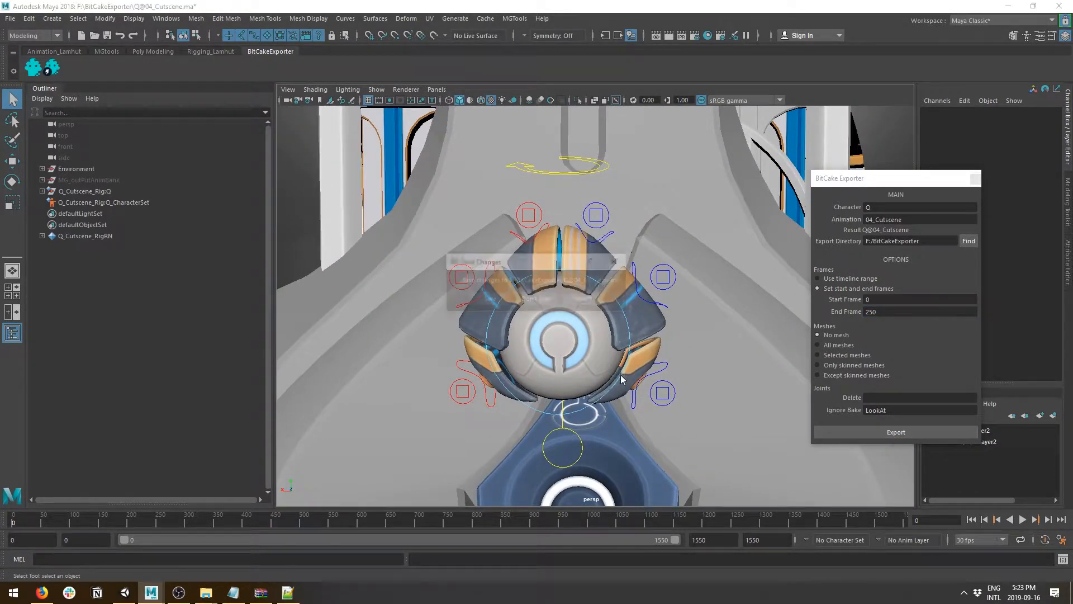
pyautogui.click(523, 297)
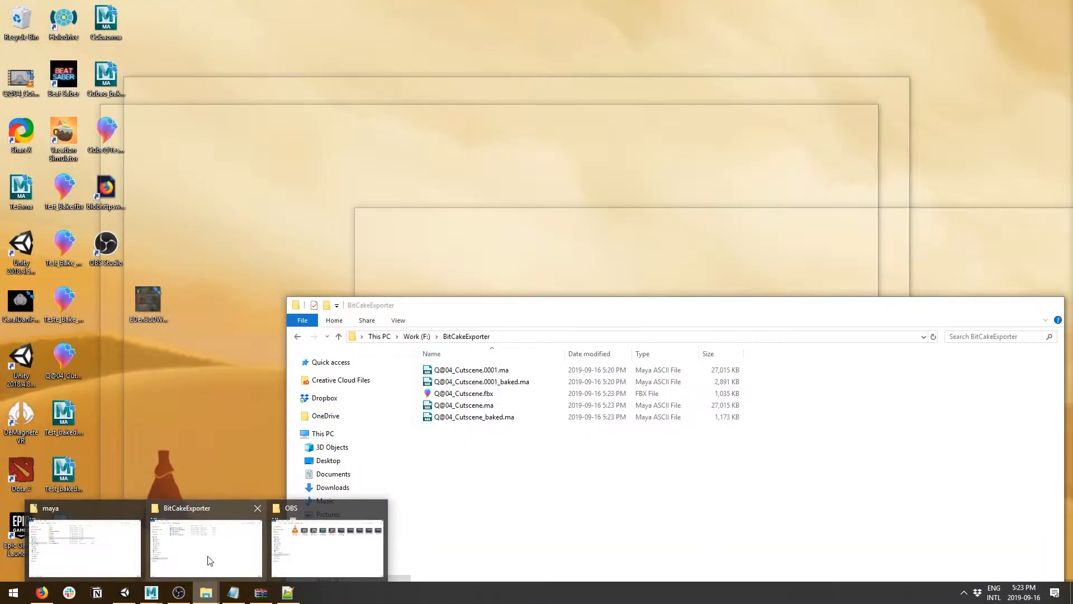
pyautogui.click(206, 556)
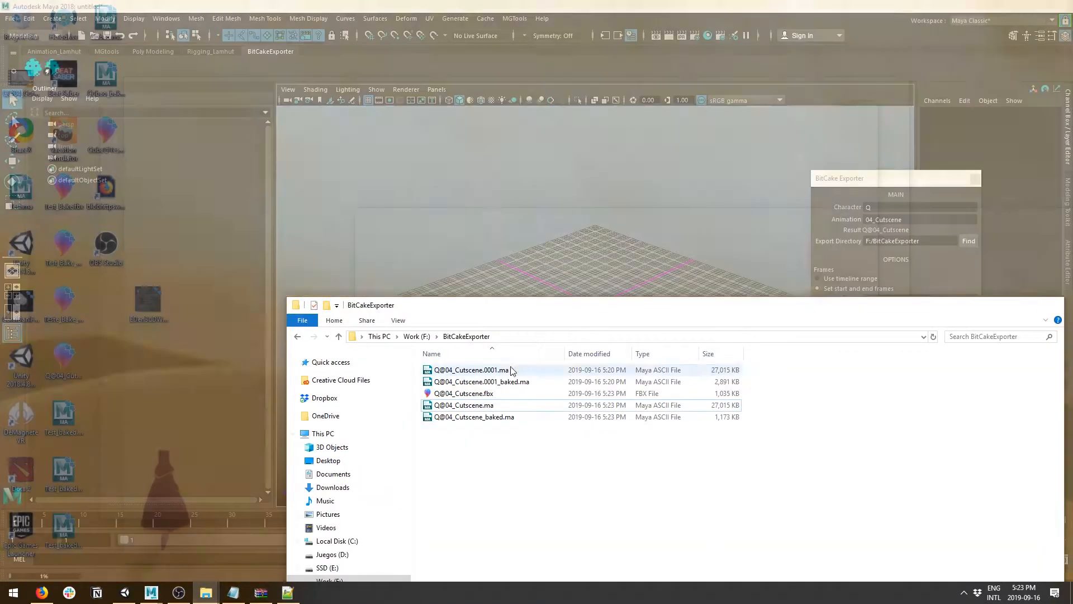
pyautogui.moveTo(478, 395); pyautogui.dragTo(581, 208)
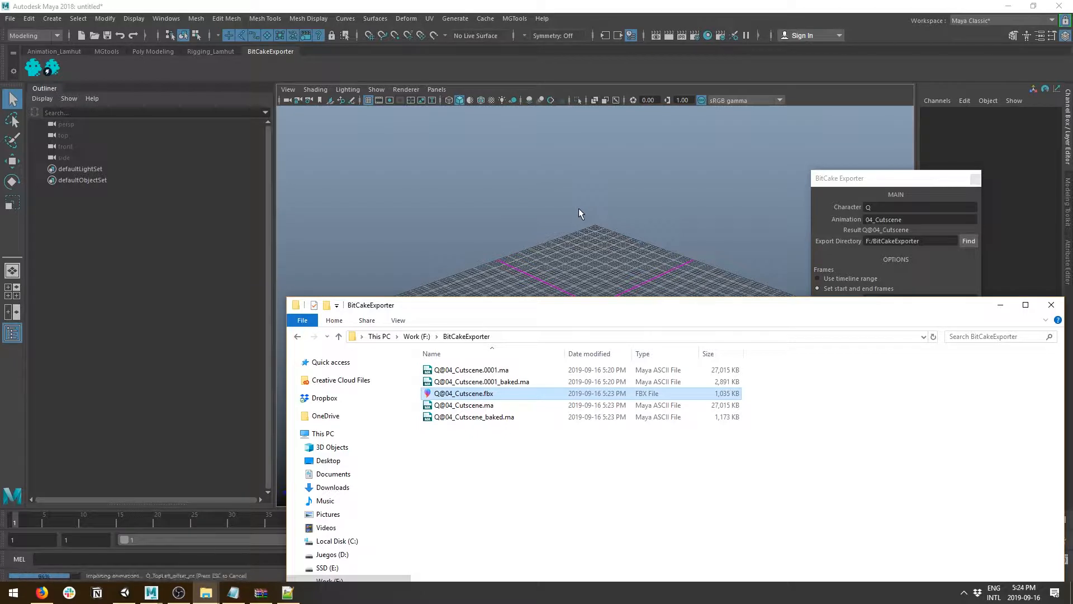
pyautogui.click(1000, 304)
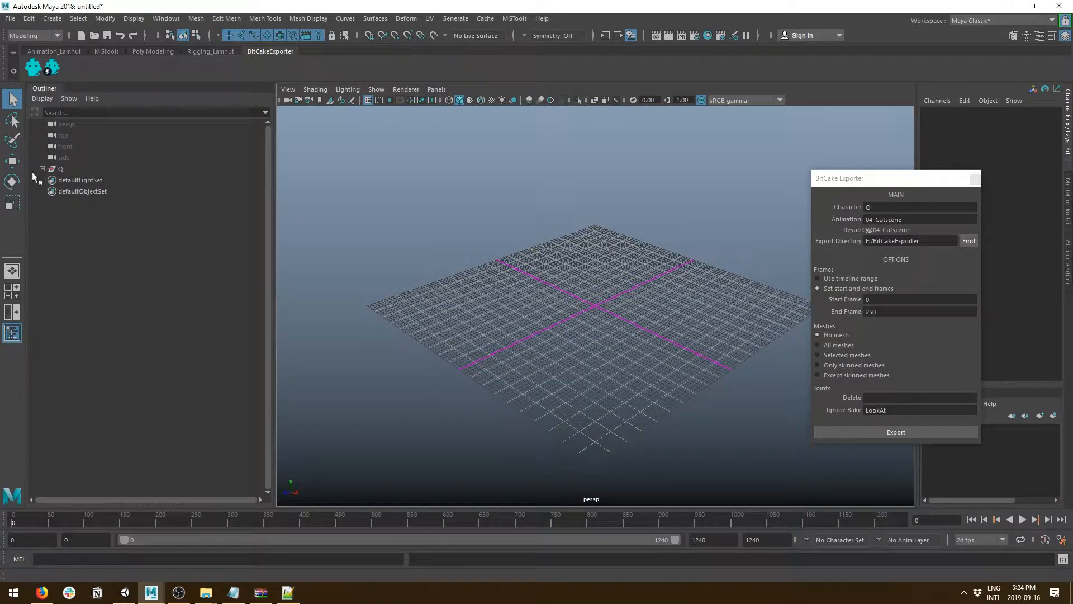
# Select and frame the imported Q skeleton, then play and scrub its baked animation to check it.
pyautogui.click(60, 169)
pyautogui.press('f')
pyautogui.keyDown('alt'); pyautogui.moveTo(699, 261); pyautogui.dragTo(660, 359); pyautogui.keyUp('alt')
pyautogui.scroll(-5, 657, 386)
pyautogui.hotkey('alt', 'v')
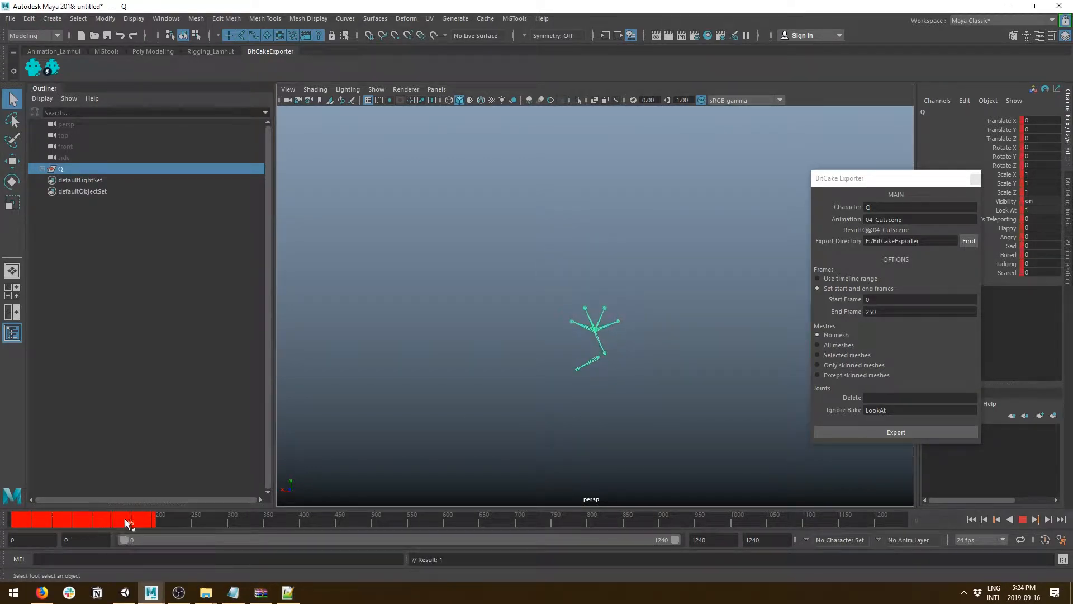
pyautogui.moveTo(150, 523)
pyautogui.mouseDown()
pyautogui.moveTo(57, 501)
pyautogui.moveTo(8, 504)
pyautogui.moveTo(96, 517)
pyautogui.moveTo(59, 500)
pyautogui.moveTo(144, 523)
pyautogui.moveTo(22, 520)
pyautogui.moveTo(151, 528)
pyautogui.moveTo(2, 561)
pyautogui.moveTo(152, 565)
pyautogui.moveTo(5, 555)
pyautogui.moveTo(141, 560)
pyautogui.moveTo(132, 555)
pyautogui.mouseUp()
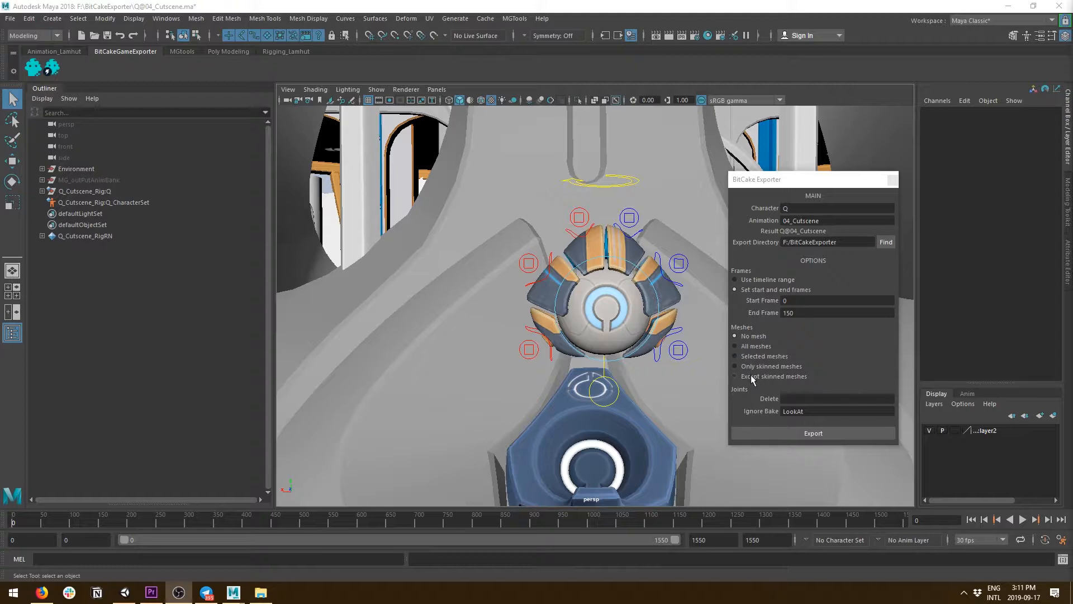
# Set the mesh export option to All meshes and select the character body, machine interface and Room_Center meshes as examples.
pyautogui.click(764, 347)
pyautogui.click(674, 298)
pyautogui.click(686, 356)
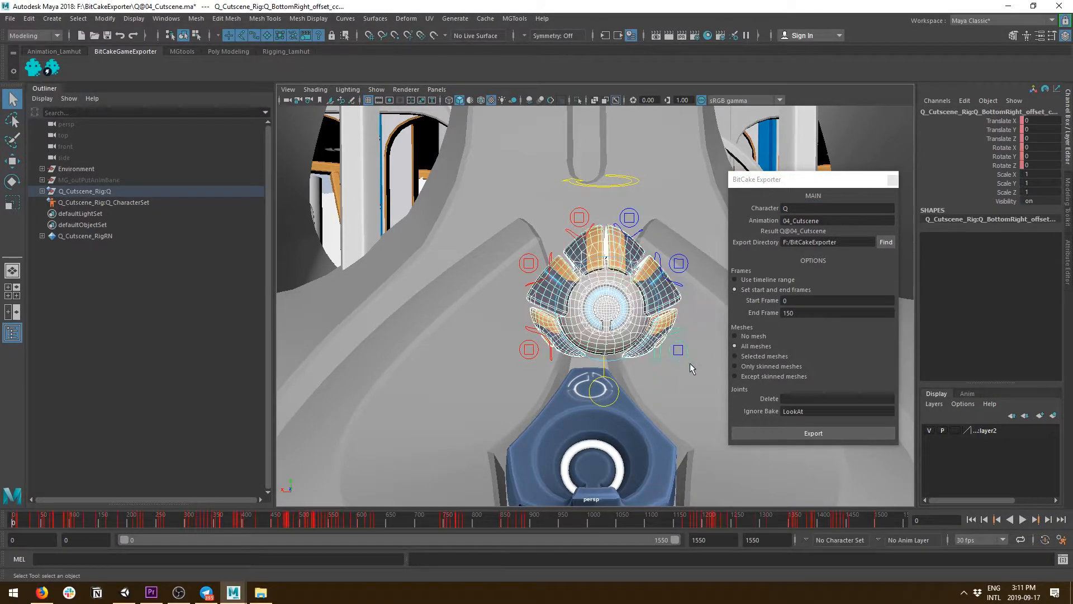
pyautogui.click(705, 407)
pyautogui.click(671, 300)
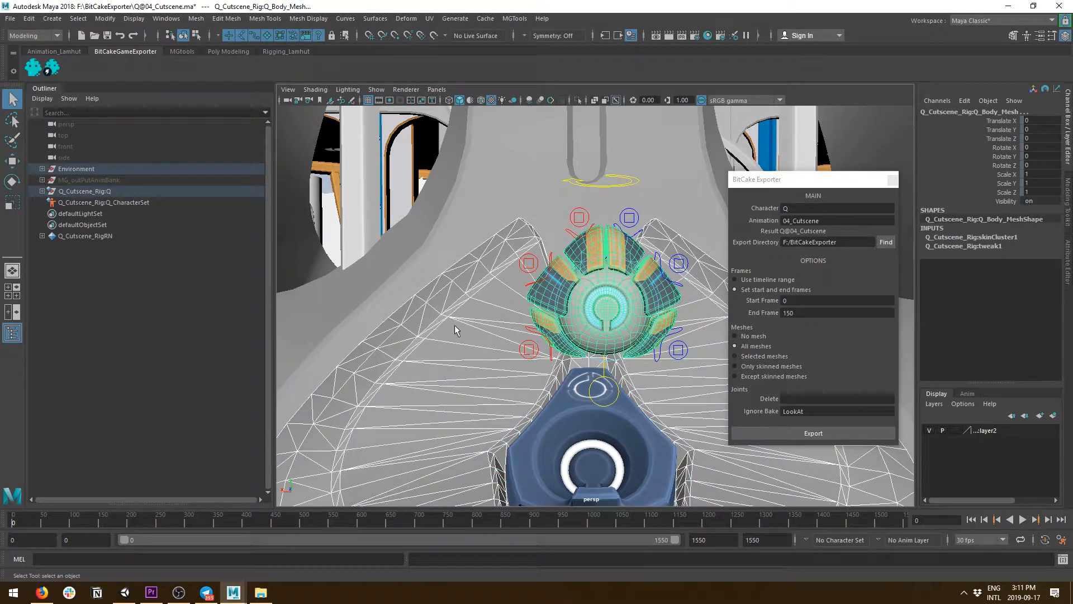
pyautogui.click(448, 232)
# Set the mesh export option to Selected meshes and select Q_Body_Mesh together with the polySurface55 pedestal mesh.
pyautogui.click(777, 357)
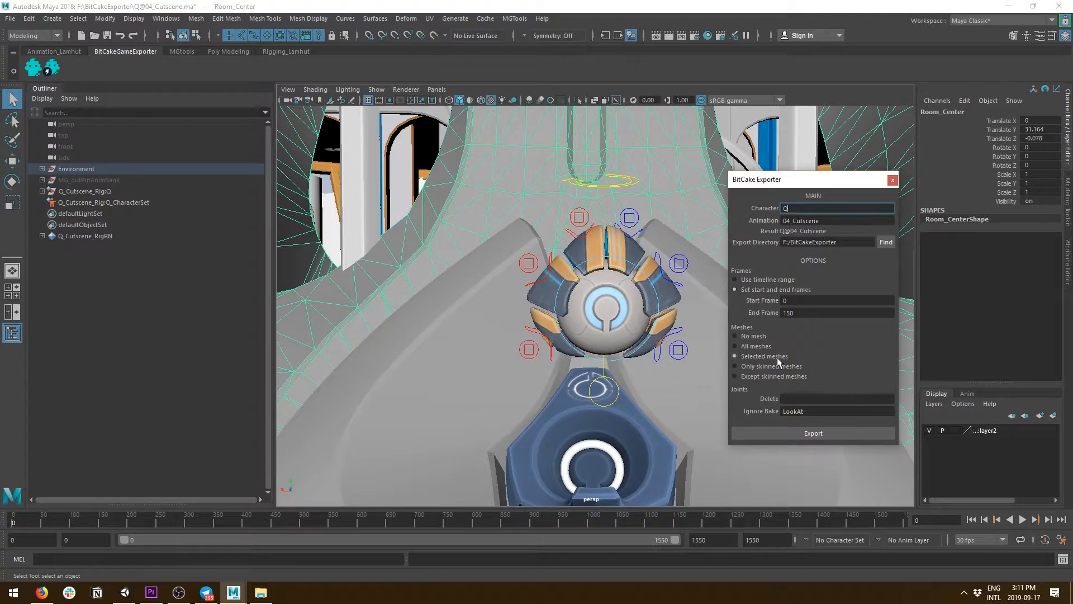
pyautogui.click(675, 309)
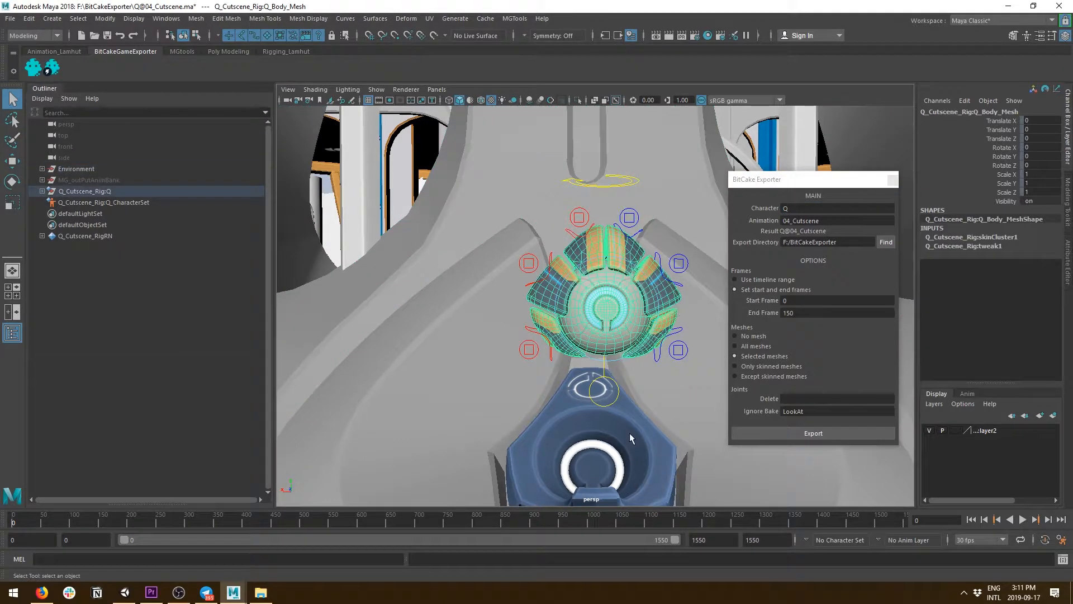
pyautogui.keyDown('shift'); pyautogui.click(631, 432); pyautogui.keyUp('shift')
pyautogui.keyDown('alt'); pyautogui.moveTo(675, 387); pyautogui.dragTo(639, 354); pyautogui.keyUp('alt')
pyautogui.scroll(3, 670, 408)
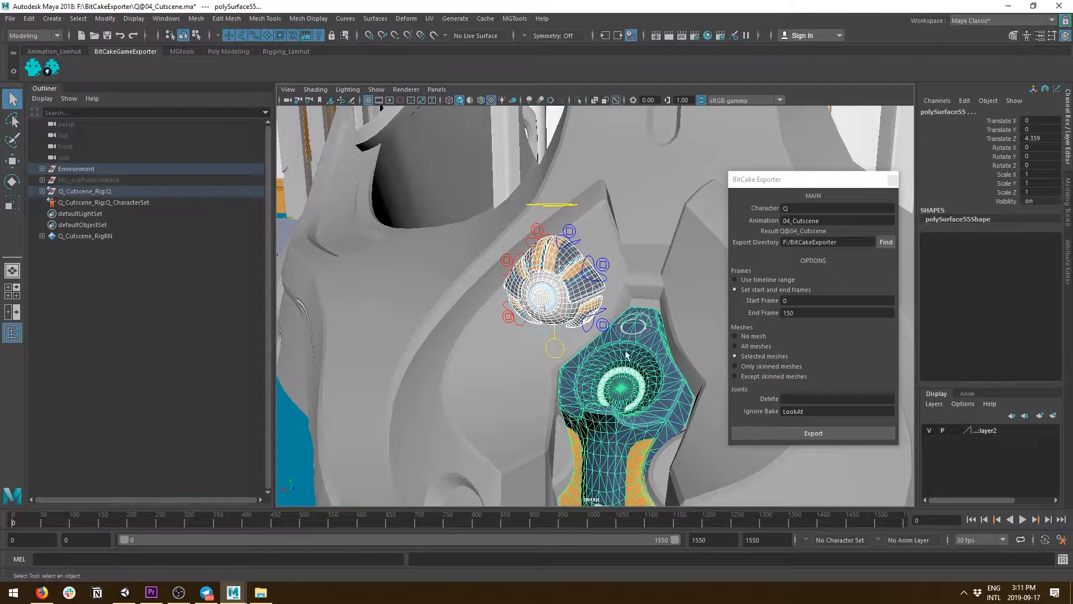
pyautogui.click(639, 400)
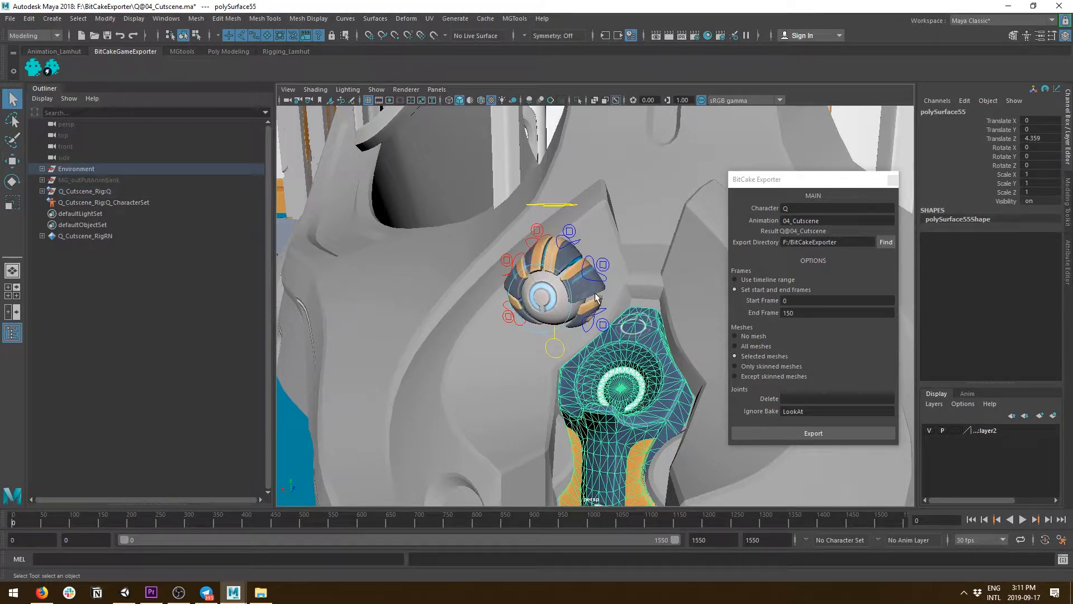
pyautogui.click(596, 298)
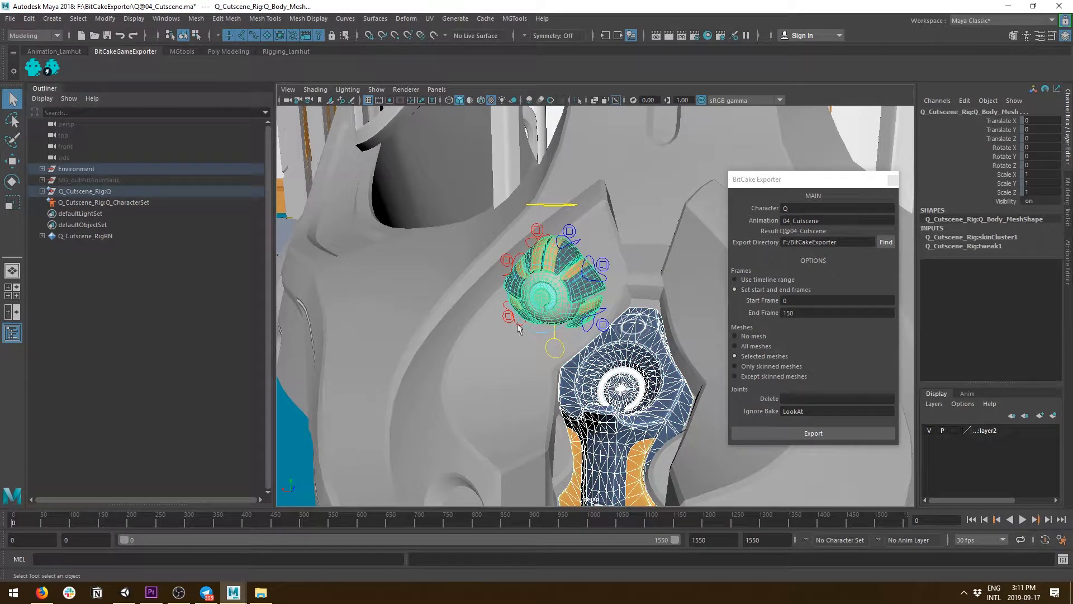
# Select the QMachine_Interface mesh and examine it around the character.
pyautogui.click(455, 315)
pyautogui.keyDown('alt'); pyautogui.moveTo(456, 315); pyautogui.dragTo(483, 388); pyautogui.keyUp('alt')
pyautogui.keyDown('alt'); pyautogui.moveTo(491, 206); pyautogui.dragTo(519, 252, button='right'); pyautogui.keyUp('alt')
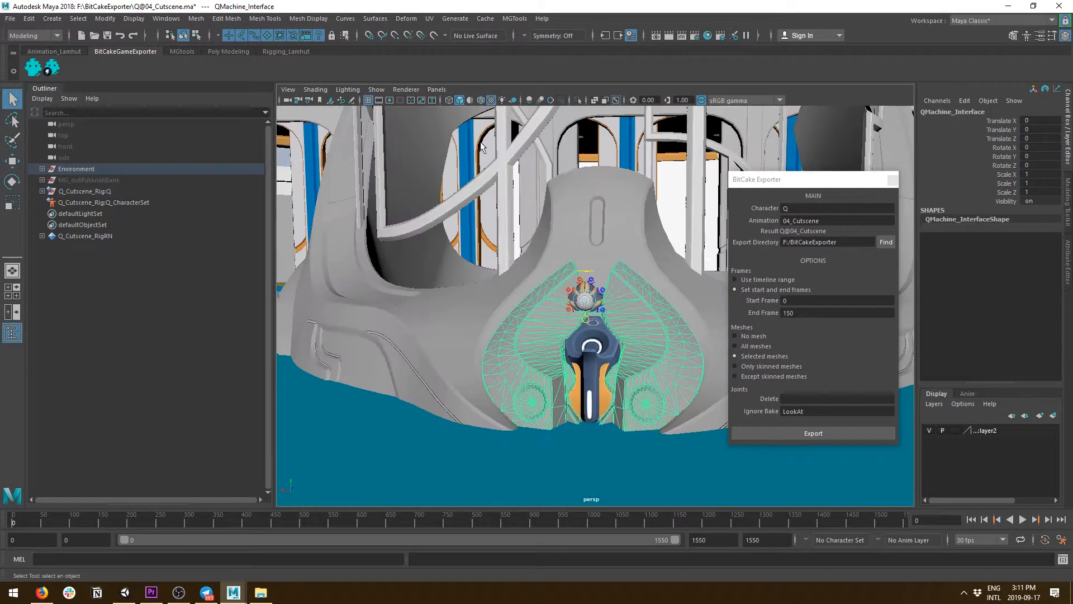
pyautogui.keyDown('alt'); pyautogui.moveTo(532, 319); pyautogui.dragTo(534, 290, button='right'); pyautogui.keyUp('alt')
pyautogui.moveTo(542, 296)
pyautogui.keyDown('alt'); pyautogui.mouseDown()
pyautogui.moveTo(601, 305)
pyautogui.moveTo(547, 306)
pyautogui.mouseUp(); pyautogui.keyUp('alt')
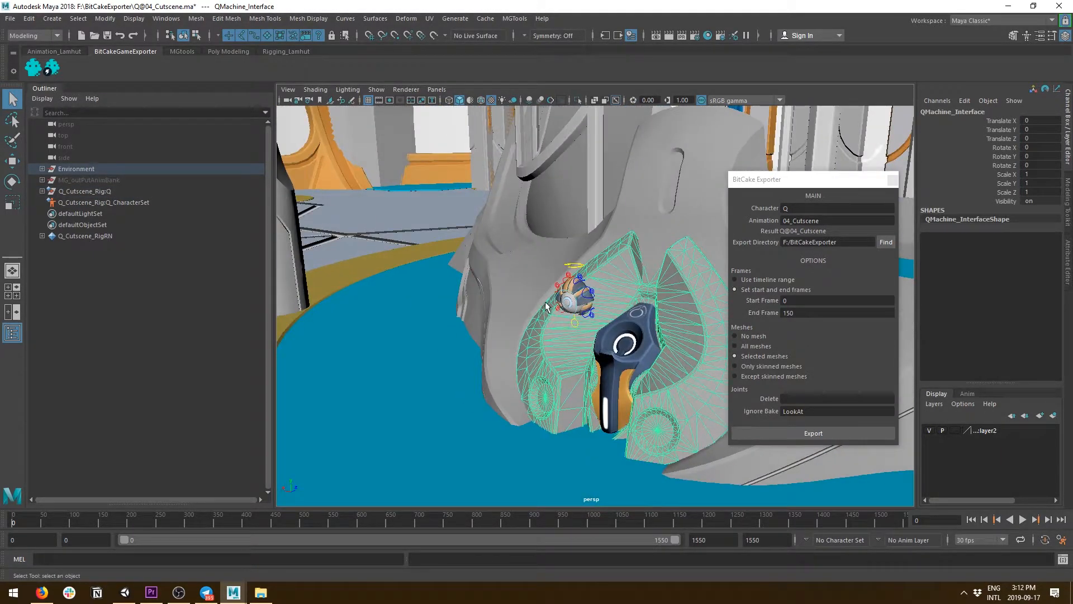
# Try moving the character with its Q_Main_cc control and undo the move.
pyautogui.click(551, 307)
pyautogui.press('f')
pyautogui.press('w')
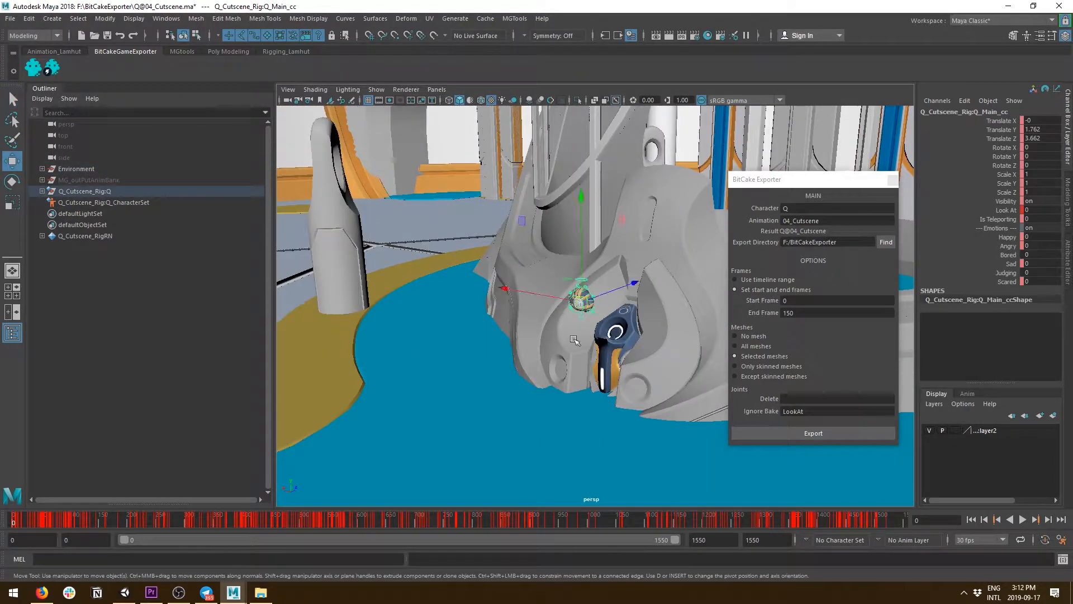
pyautogui.keyDown('alt'); pyautogui.moveTo(575, 340); pyautogui.dragTo(499, 372, button='middle'); pyautogui.keyUp('alt')
pyautogui.moveTo(559, 316); pyautogui.dragTo(620, 293)
pyautogui.hotkey('ctrl', 'z')
pyautogui.press('f')
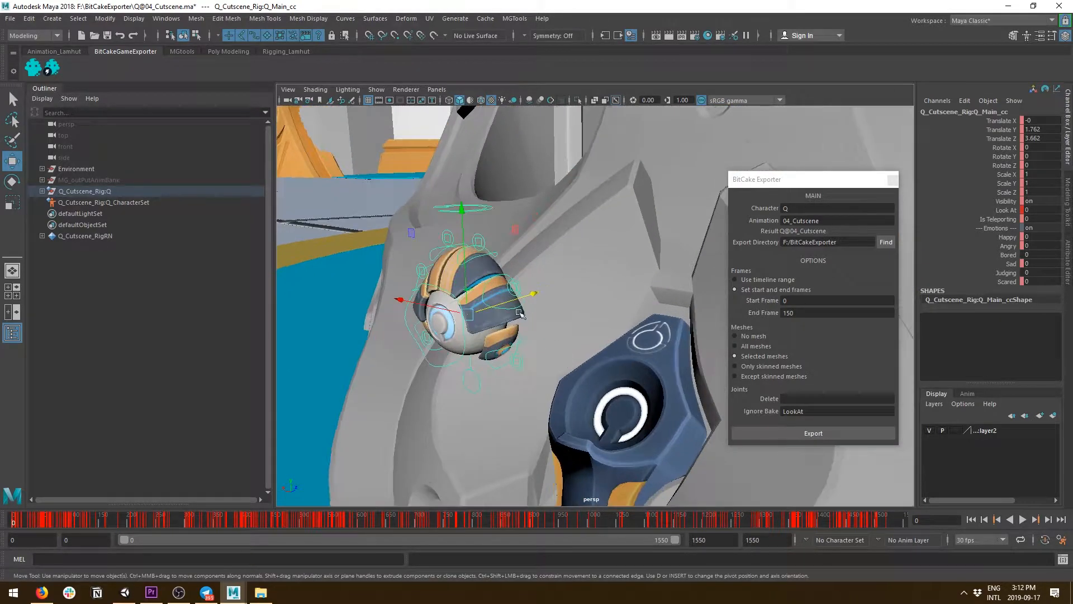
# Return to the Select tool and reselect Q_Body_Mesh together with the polySurface55 pedestal.
pyautogui.press('q')
pyautogui.click(483, 270)
pyautogui.keyDown('shift'); pyautogui.click(661, 348); pyautogui.keyUp('shift')
pyautogui.scroll(-2, 662, 348)
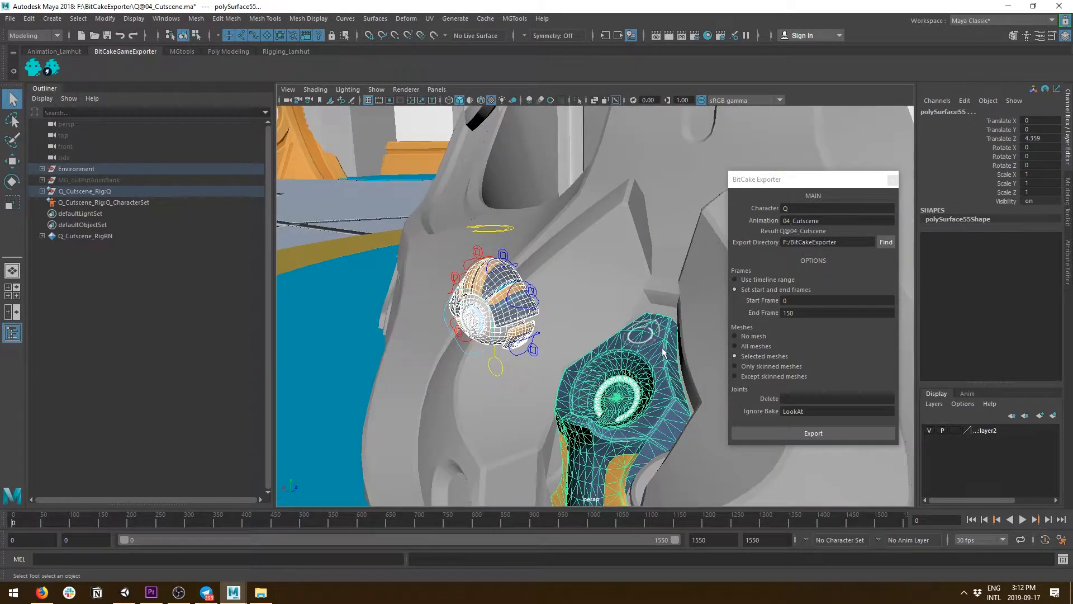
pyautogui.scroll(-3, 790, 406)
pyautogui.scroll(3, 619, 349)
pyautogui.keyDown('alt'); pyautogui.moveTo(637, 350); pyautogui.dragTo(743, 355); pyautogui.keyUp('alt')
# Set the mesh export option to Only skinned meshes and select just the skinned Q_Body_Mesh.
pyautogui.click(784, 368)
pyautogui.scroll(-5, 558, 355)
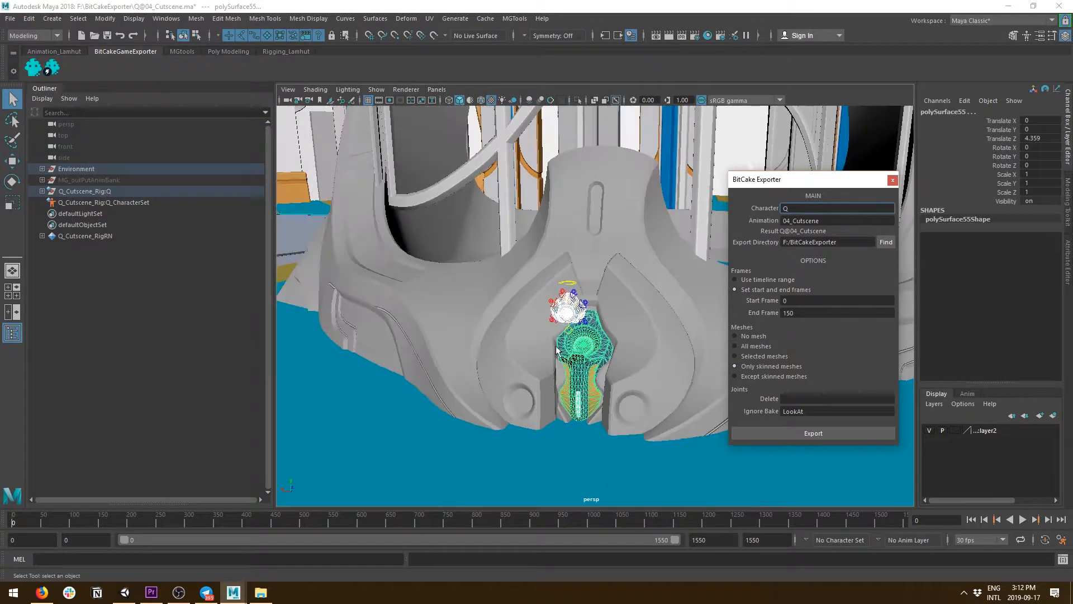
pyautogui.scroll(1, 576, 347)
pyautogui.scroll(4, 576, 348)
pyautogui.click(551, 320)
pyautogui.keyDown('alt'); pyautogui.moveTo(565, 374); pyautogui.dragTo(609, 362); pyautogui.keyUp('alt')
pyautogui.scroll(-3, 610, 362)
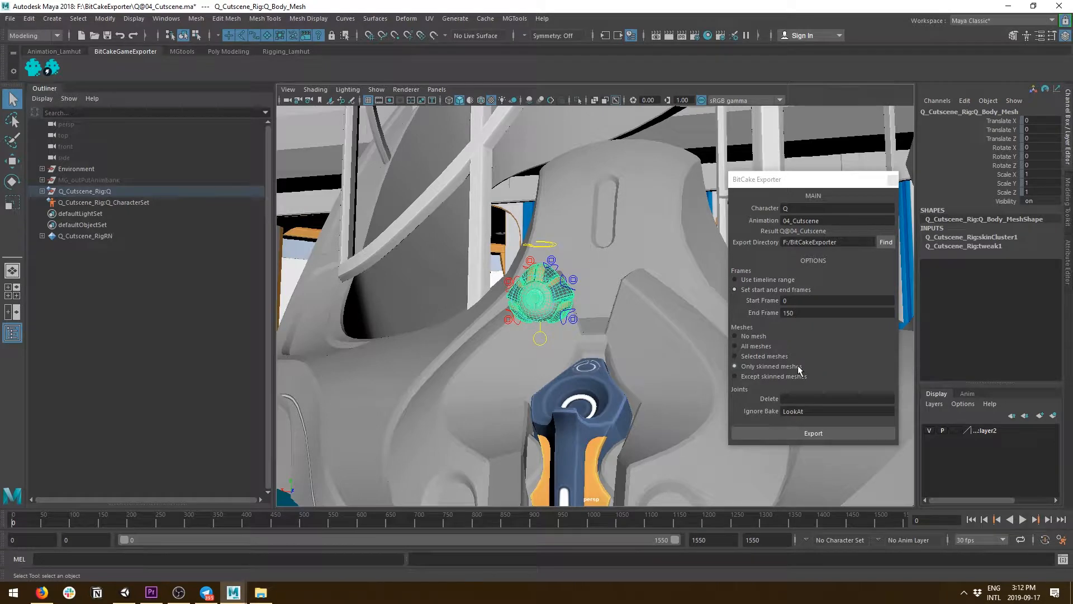
pyautogui.keyDown('alt'); pyautogui.moveTo(613, 404); pyautogui.dragTo(661, 374); pyautogui.keyUp('alt')
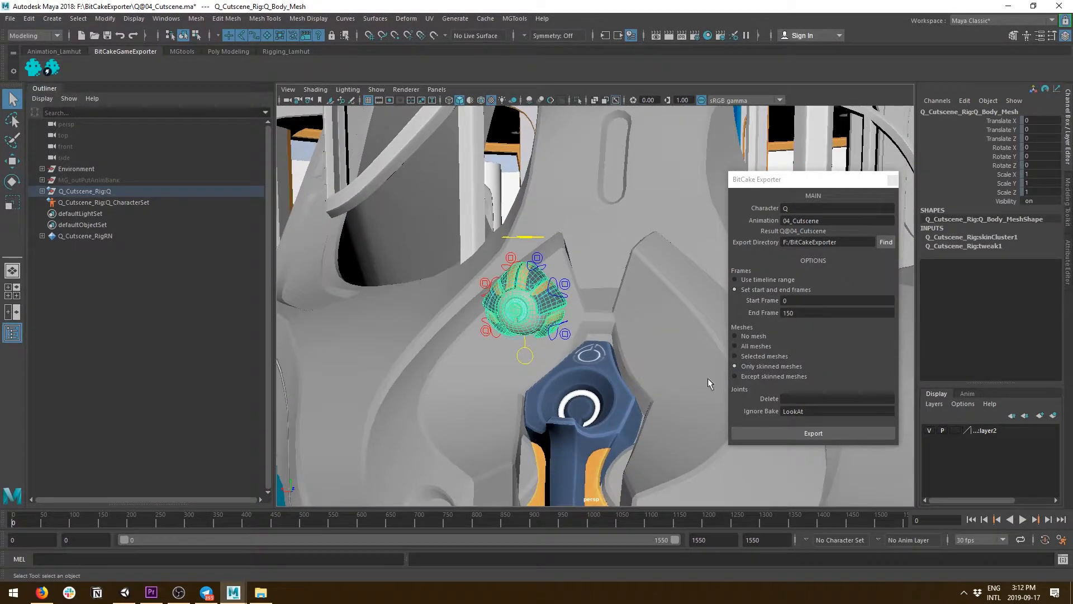
# Set the mesh export option to Except skinned meshes and select the unskinned pedestal, machine interface and Room_Center meshes.
pyautogui.click(776, 378)
pyautogui.scroll(-2, 626, 364)
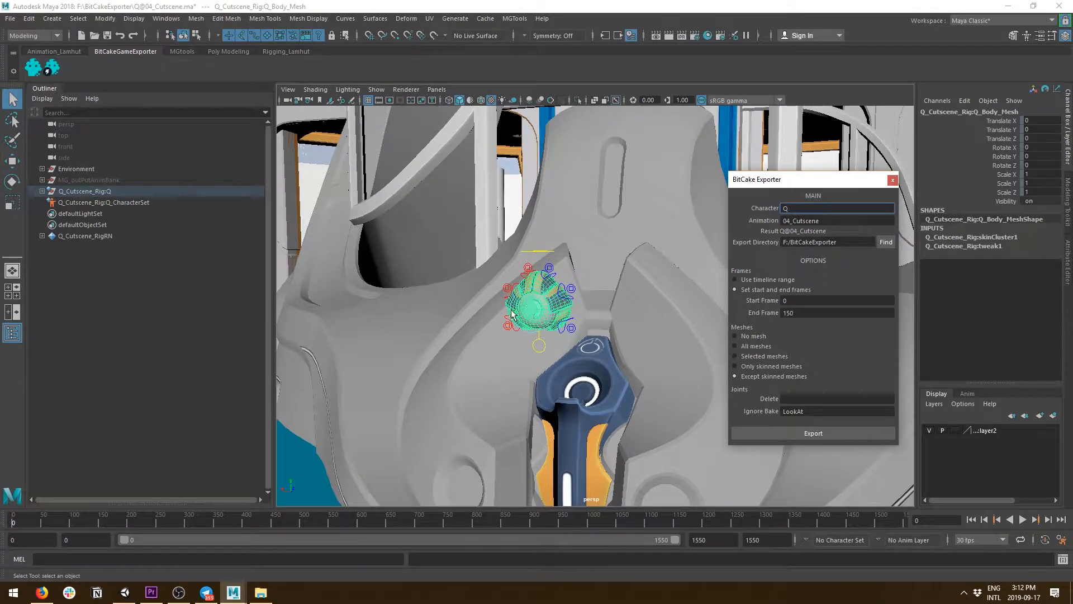
pyautogui.click(610, 345)
pyautogui.keyDown('shift'); pyautogui.click(643, 317); pyautogui.keyUp('shift')
pyautogui.keyDown('shift'); pyautogui.click(615, 225); pyautogui.keyUp('shift')
pyautogui.scroll(-5, 604, 247)
pyautogui.keyDown('alt'); pyautogui.moveTo(604, 247); pyautogui.dragTo(515, 337); pyautogui.keyUp('alt')
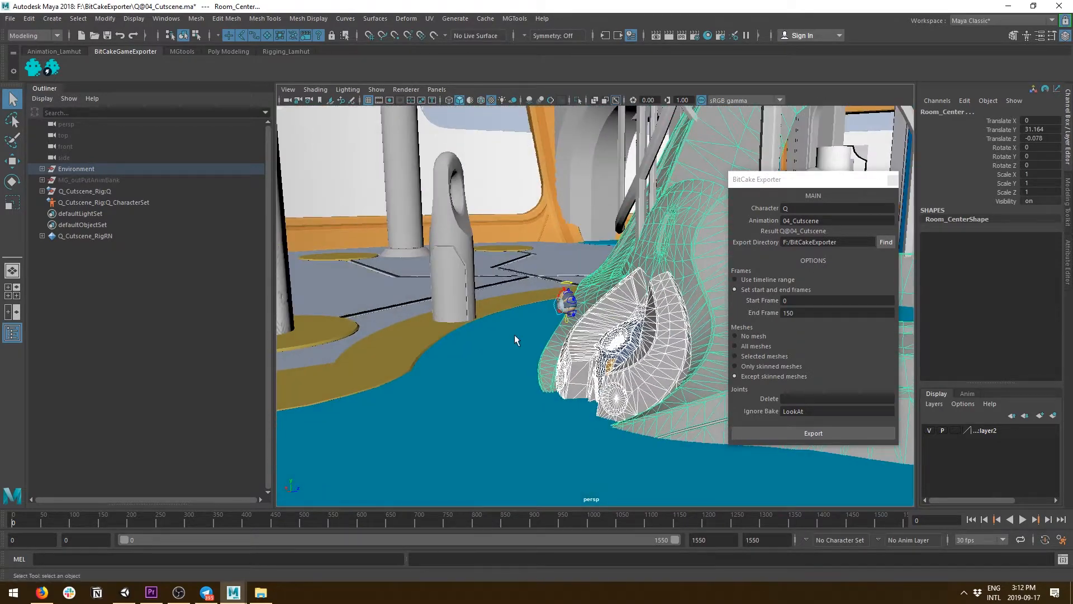
pyautogui.scroll(5, 554, 338)
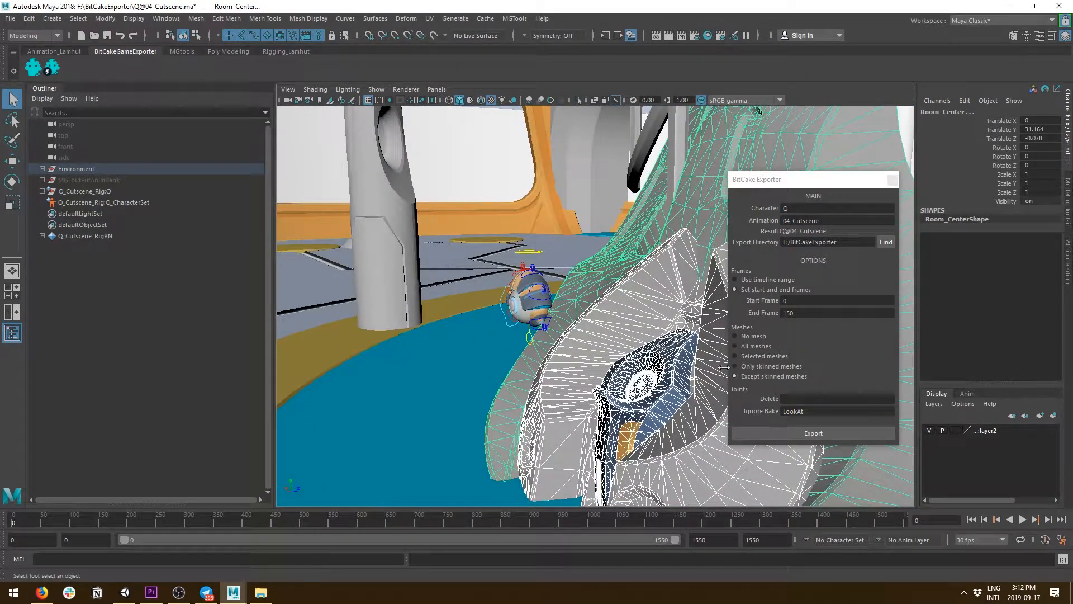
pyautogui.keyDown('alt'); pyautogui.moveTo(485, 329); pyautogui.dragTo(538, 321); pyautogui.keyUp('alt')
pyautogui.keyDown('alt'); pyautogui.moveTo(615, 323); pyautogui.dragTo(561, 320); pyautogui.keyUp('alt')
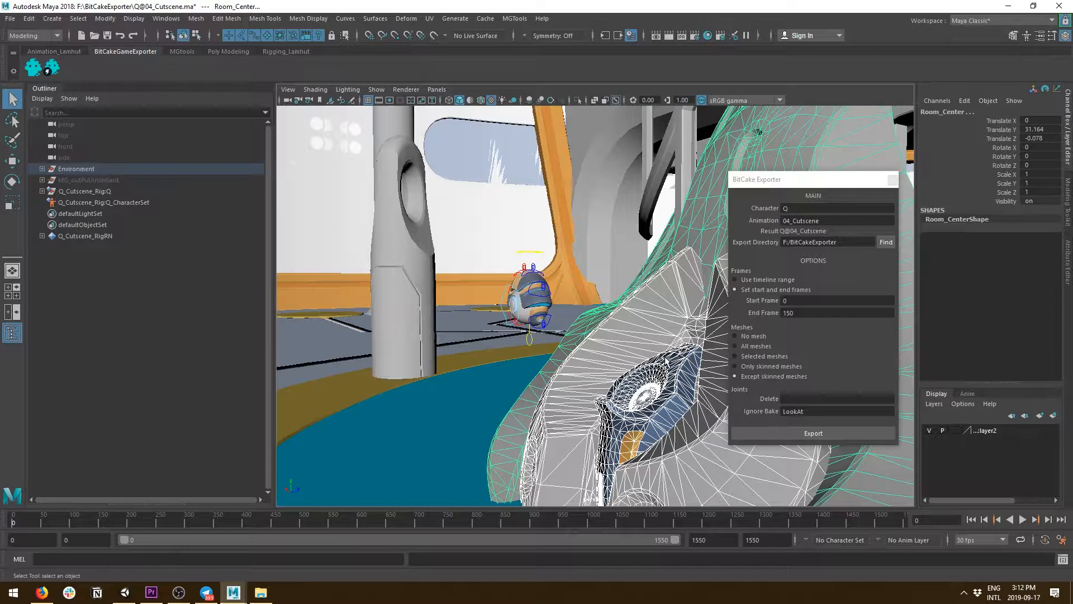
pyautogui.scroll(5, 604, 346)
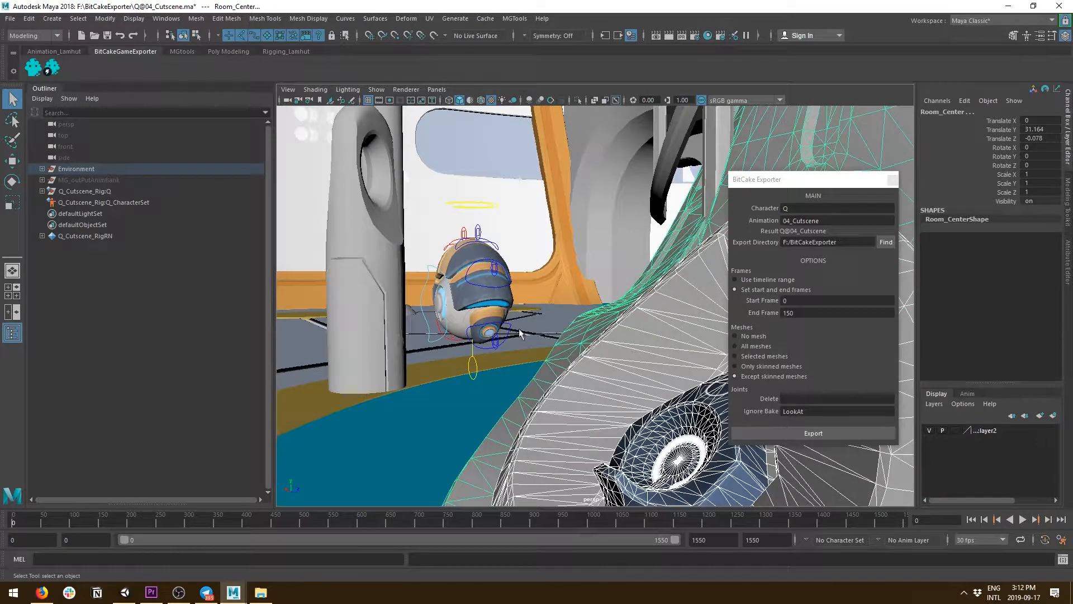
# Switch the mesh export option to Only skinned meshes and back to Except skinned meshes.
pyautogui.click(763, 367)
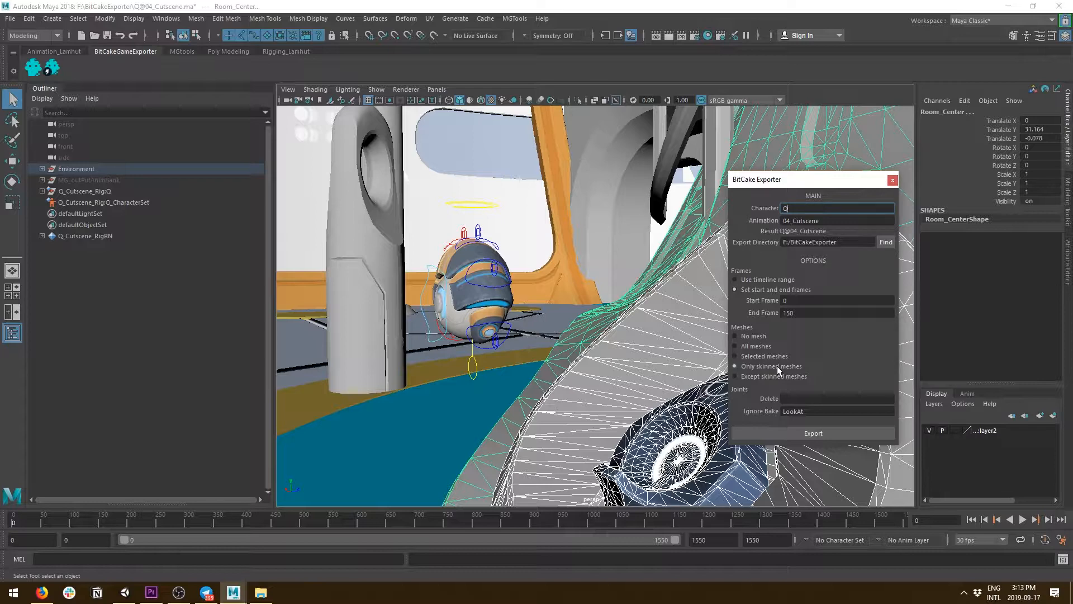
pyautogui.scroll(-2, 786, 369)
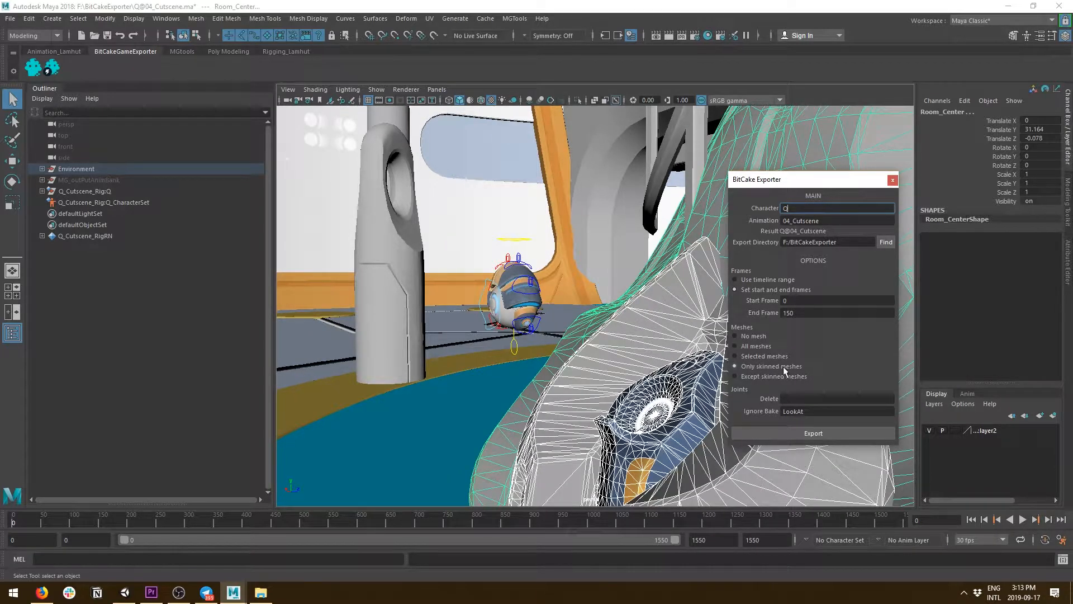
pyautogui.click(767, 377)
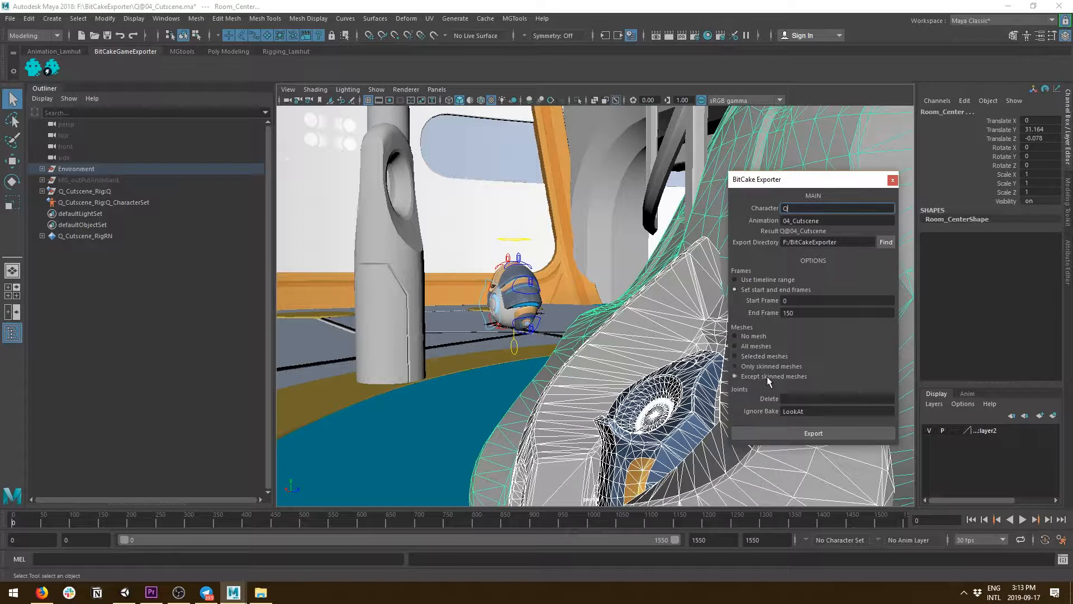
# Try adding the suffix _M to the animation name and restore it to 04_Cutscene.
pyautogui.click(839, 222)
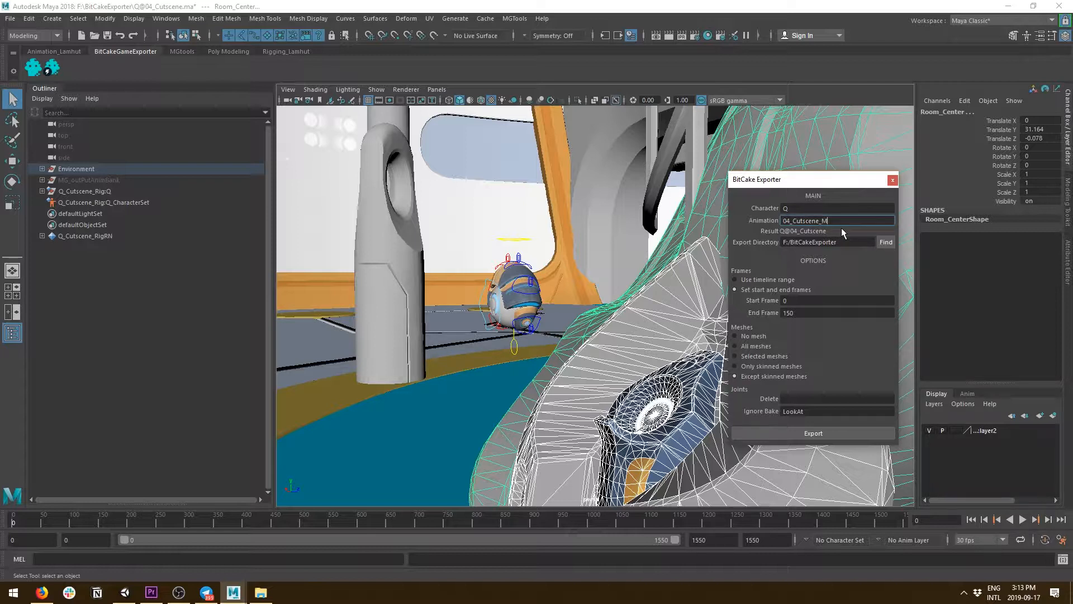
pyautogui.moveTo(841, 222); pyautogui.dragTo(819, 222)
pyautogui.press('BackSpace')
pyautogui.click(816, 209)
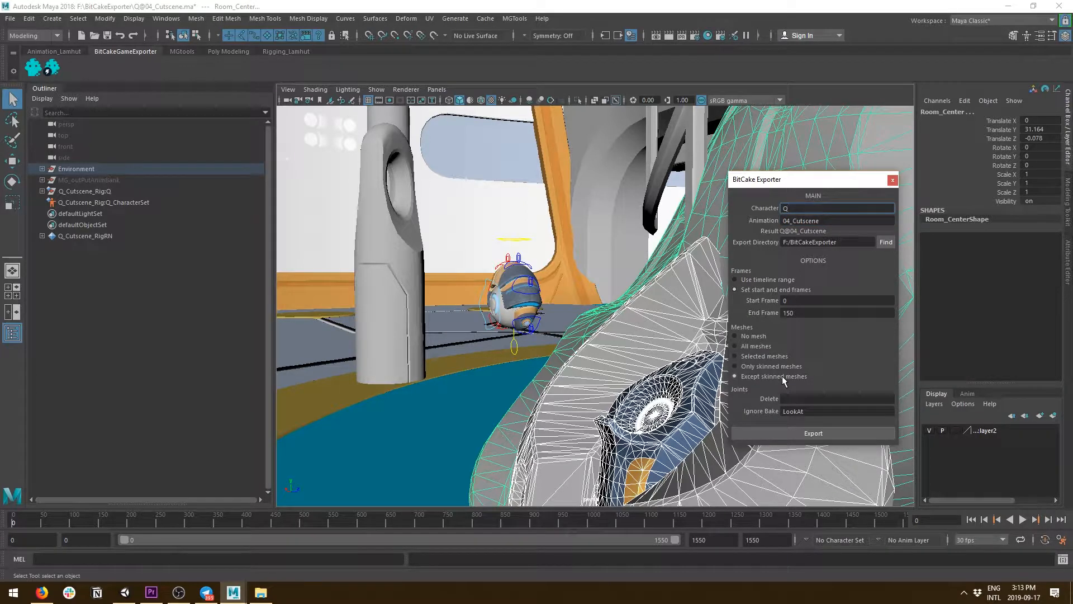
pyautogui.scroll(-3, 613, 318)
pyautogui.scroll(3, 614, 318)
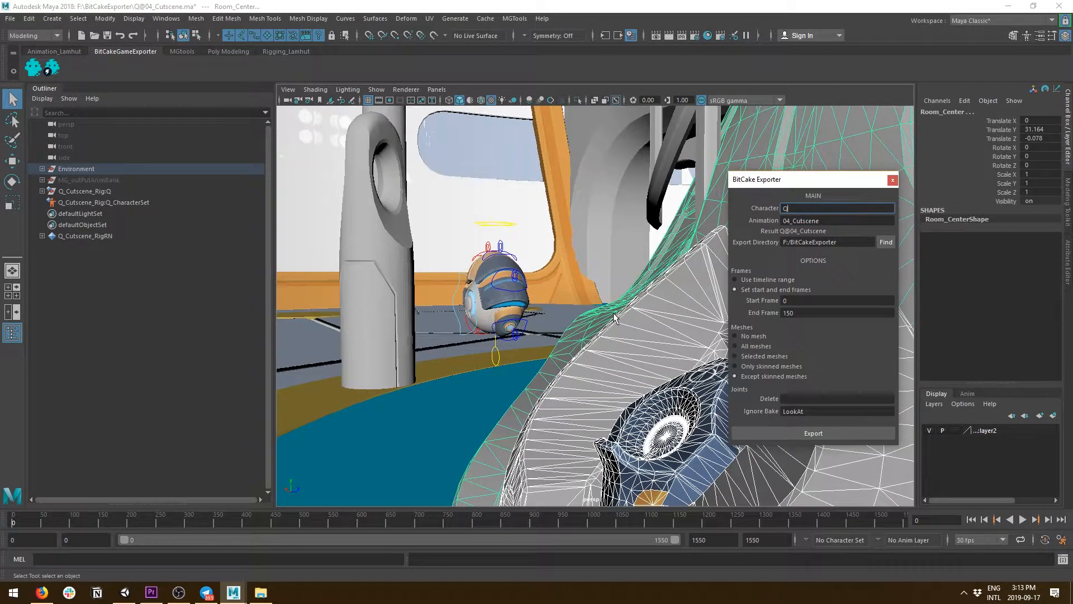
pyautogui.keyDown('alt'); pyautogui.moveTo(461, 371); pyautogui.dragTo(650, 358); pyautogui.keyUp('alt')
pyautogui.scroll(-2, 626, 341)
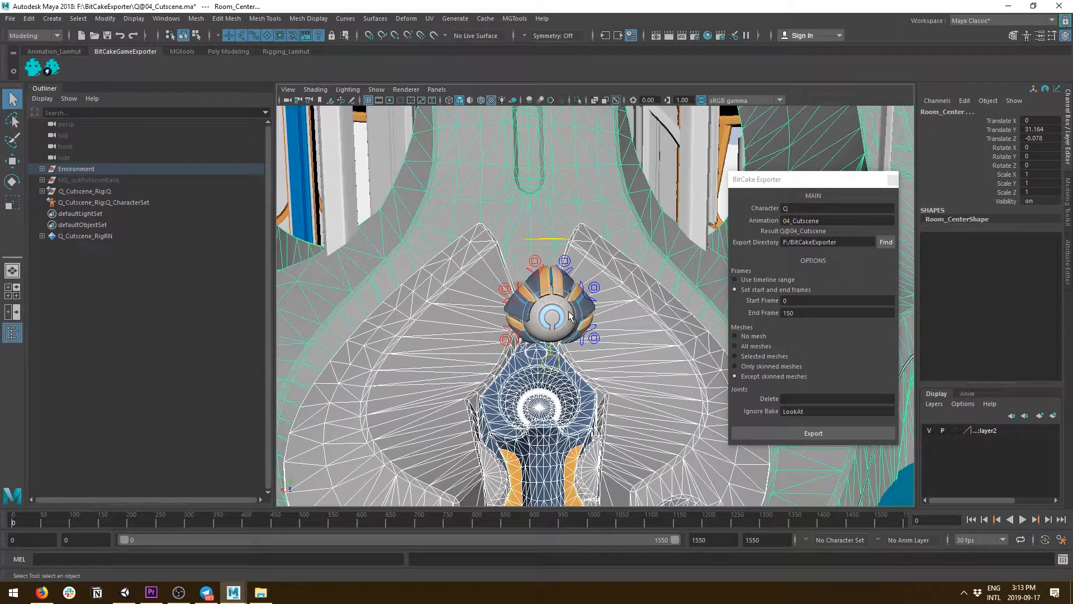
# Select the character's Q_Body_Mesh and frame it in the perspective view.
pyautogui.click(571, 316)
pyautogui.keyDown('alt'); pyautogui.moveTo(619, 315); pyautogui.dragTo(638, 326); pyautogui.keyUp('alt')
pyautogui.press('w')
pyautogui.press('f')
pyautogui.scroll(-3, 626, 321)
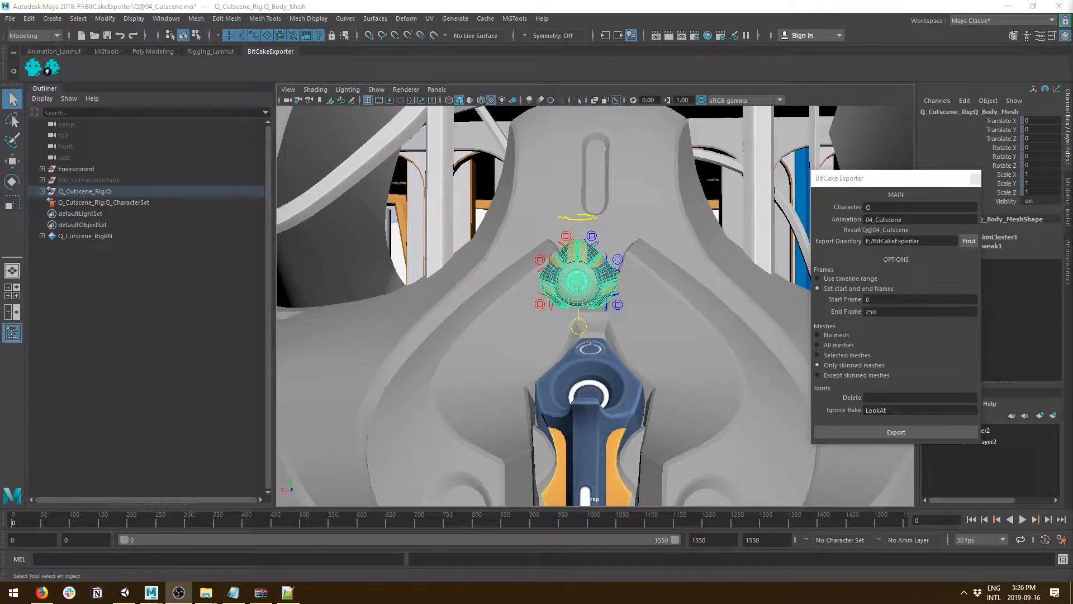
# Expand the Q rig's joint group in the Outliner through the main, look-at and rotation offset joints to Q_MidLeft_neutral_jnt.
pyautogui.click(896, 397)
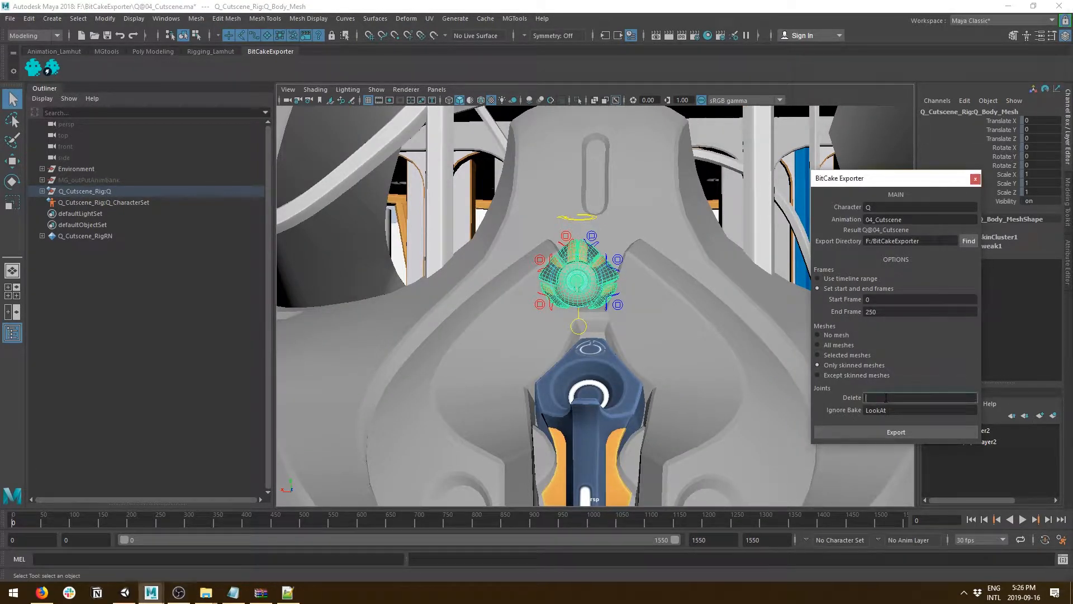
pyautogui.click(43, 191)
pyautogui.click(43, 192)
pyautogui.click(48, 213)
pyautogui.click(56, 224)
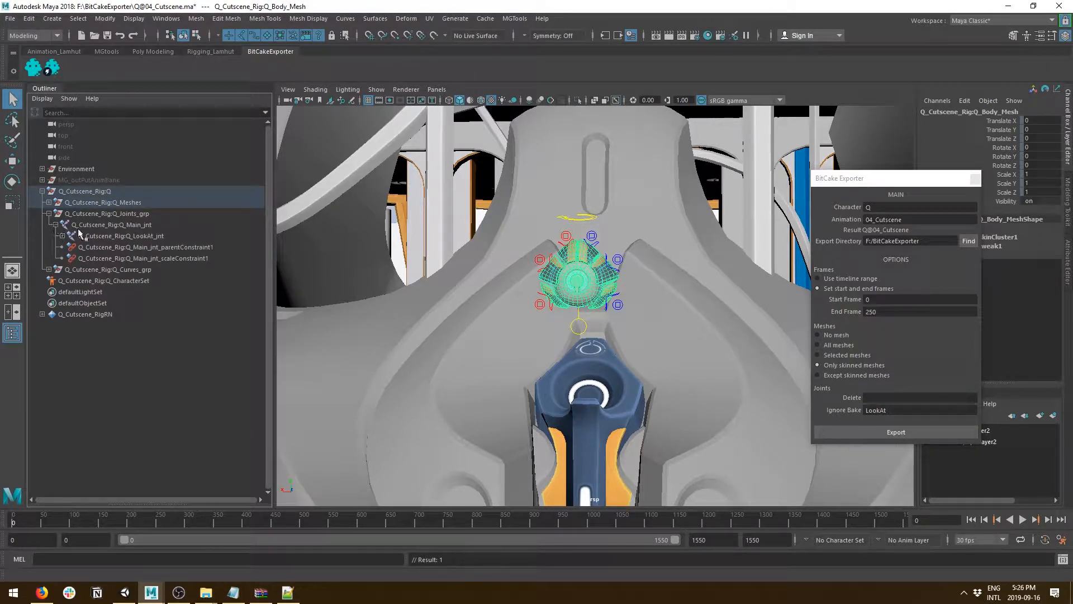
pyautogui.click(62, 236)
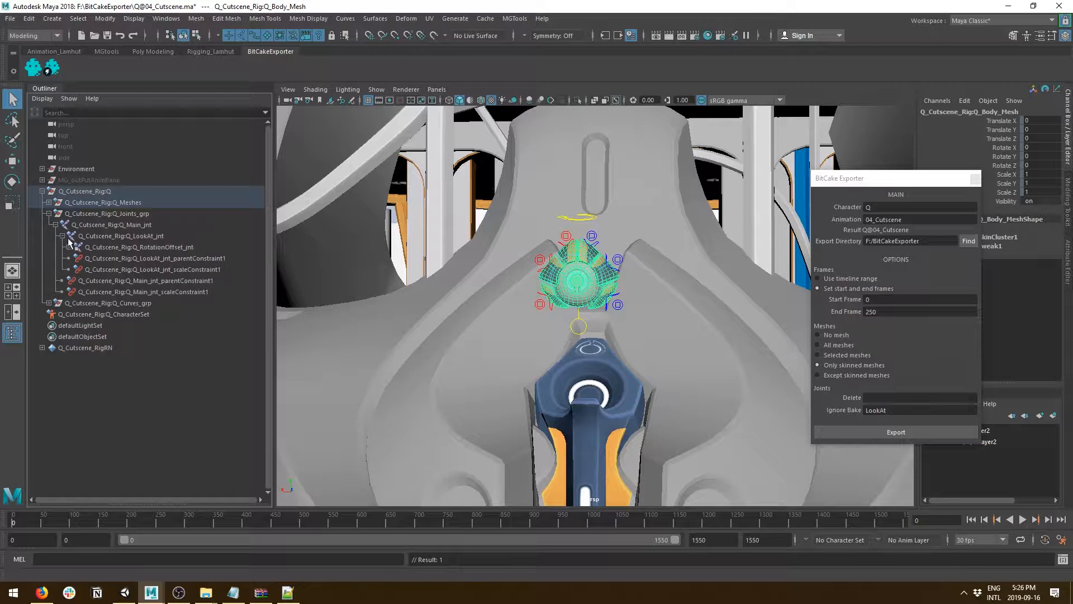
pyautogui.click(69, 247)
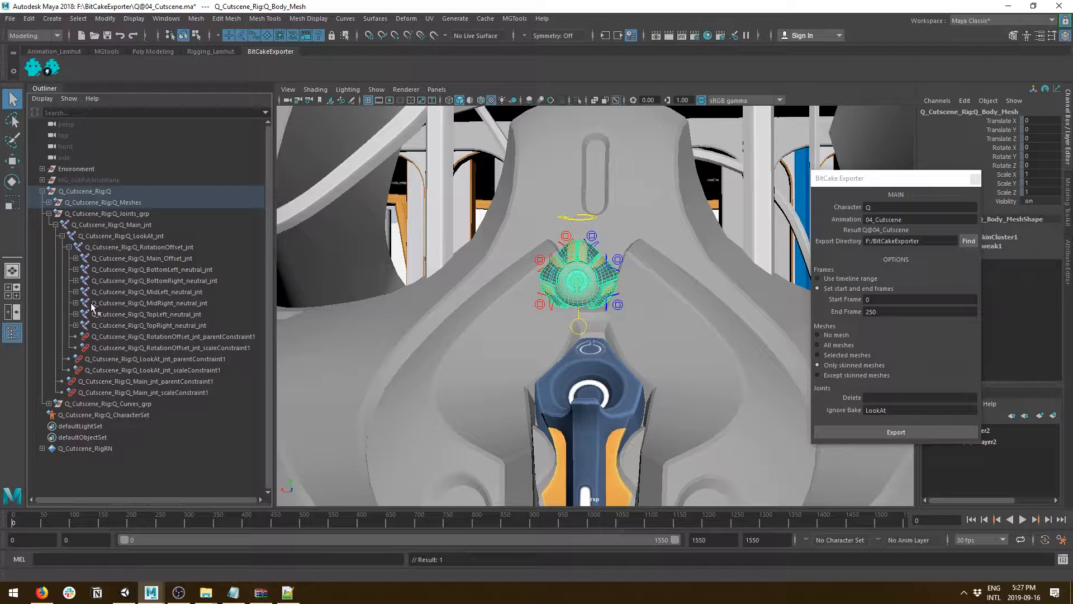
pyautogui.click(76, 291)
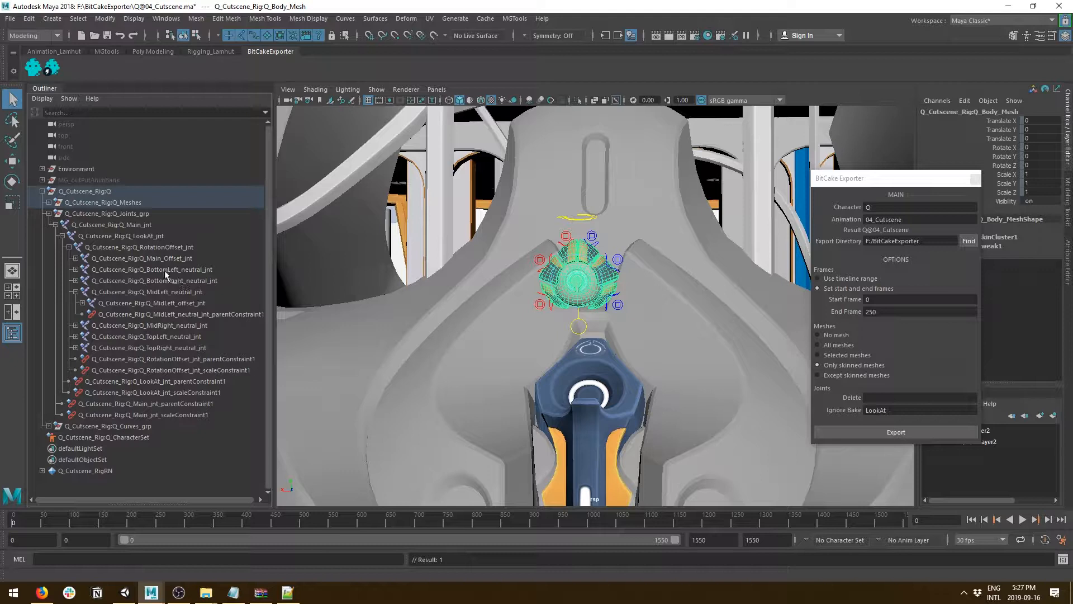
# Expand the complete hierarchy under Q_RotationOffset_jnt and examine the names of all its child joints.
pyautogui.click(70, 248)
pyautogui.keyDown('shift'); pyautogui.click(69, 247); pyautogui.keyUp('shift')
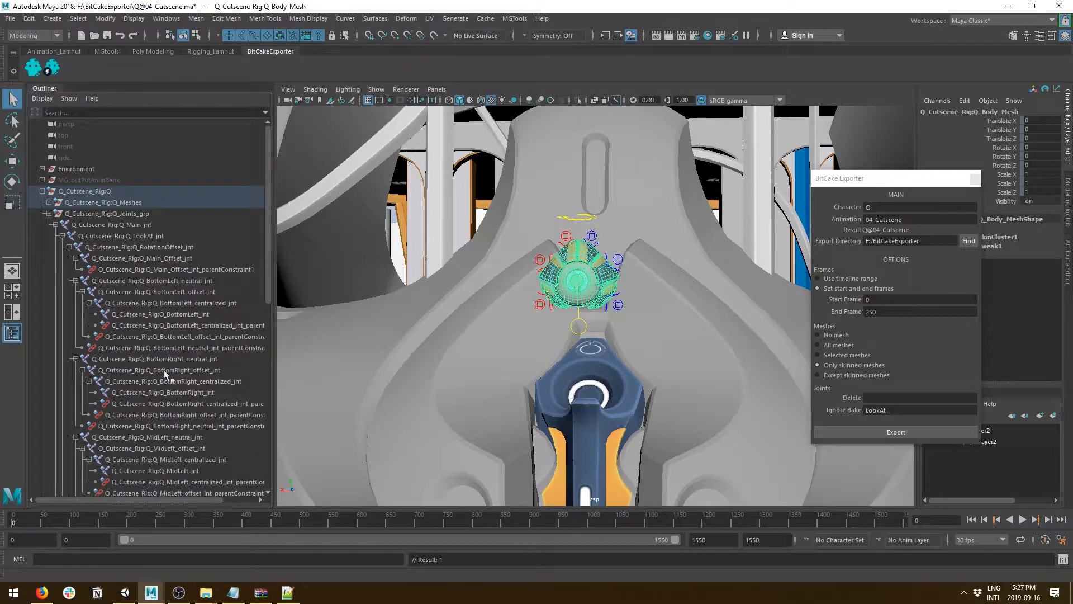
pyautogui.scroll(-4, 172, 378)
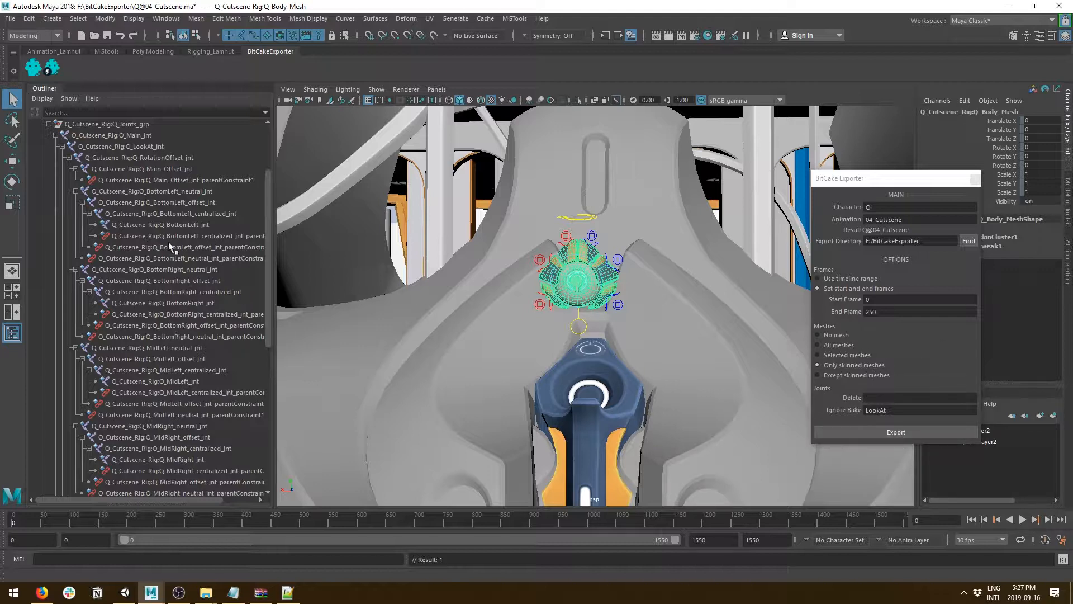
pyautogui.scroll(-5, 216, 233)
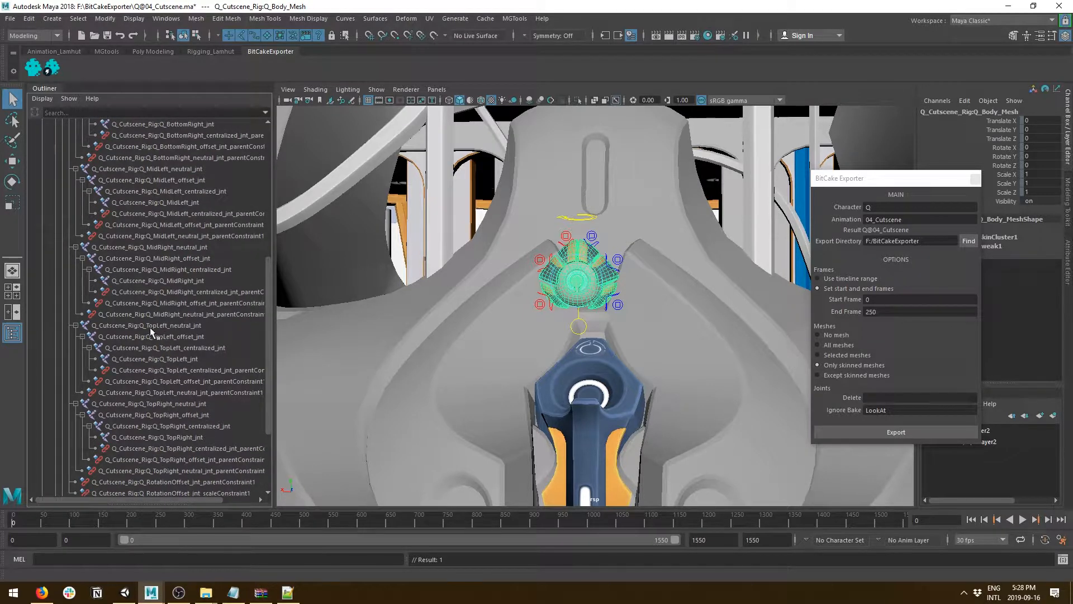
# Select the TopRight and TopLeft neutral joints, then the matching control on the character, to identify the top pieces.
pyautogui.click(160, 404)
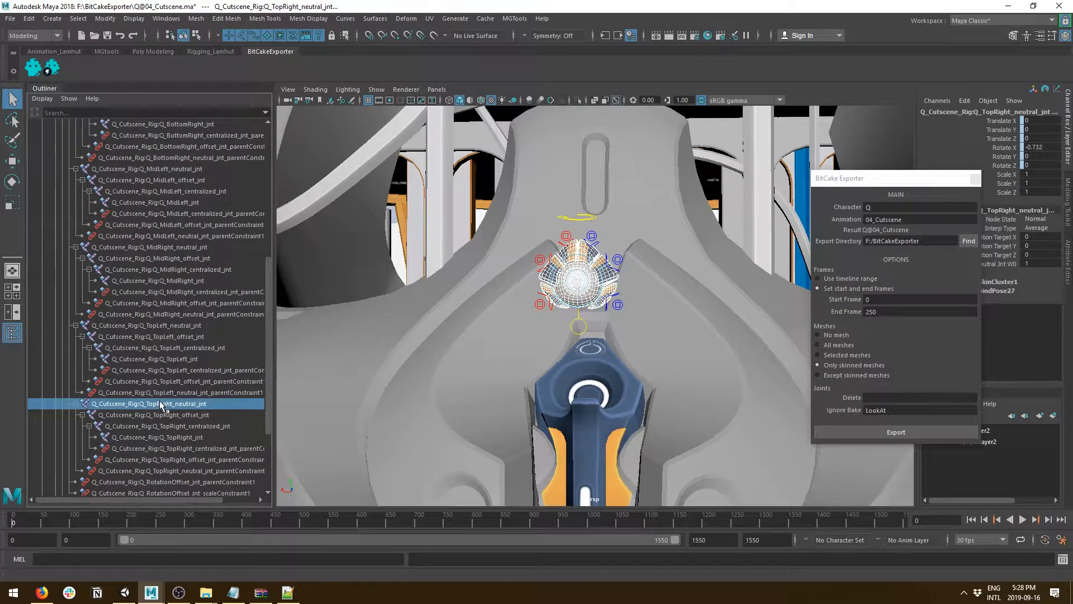
pyautogui.keyDown('ctrl'); pyautogui.click(160, 325); pyautogui.keyUp('ctrl')
pyautogui.click(568, 240)
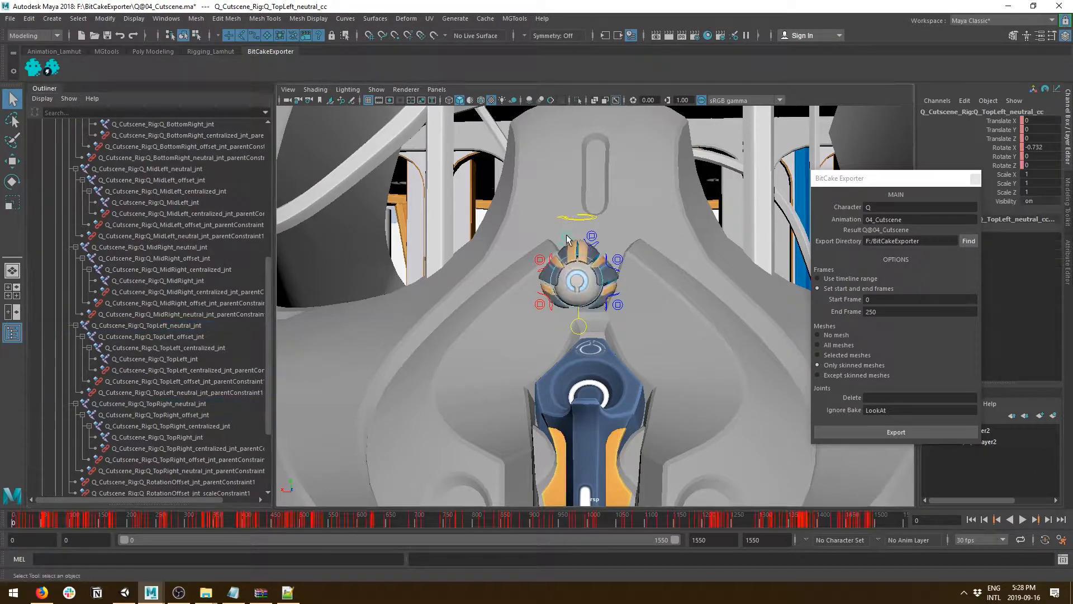
pyautogui.scroll(3, 576, 252)
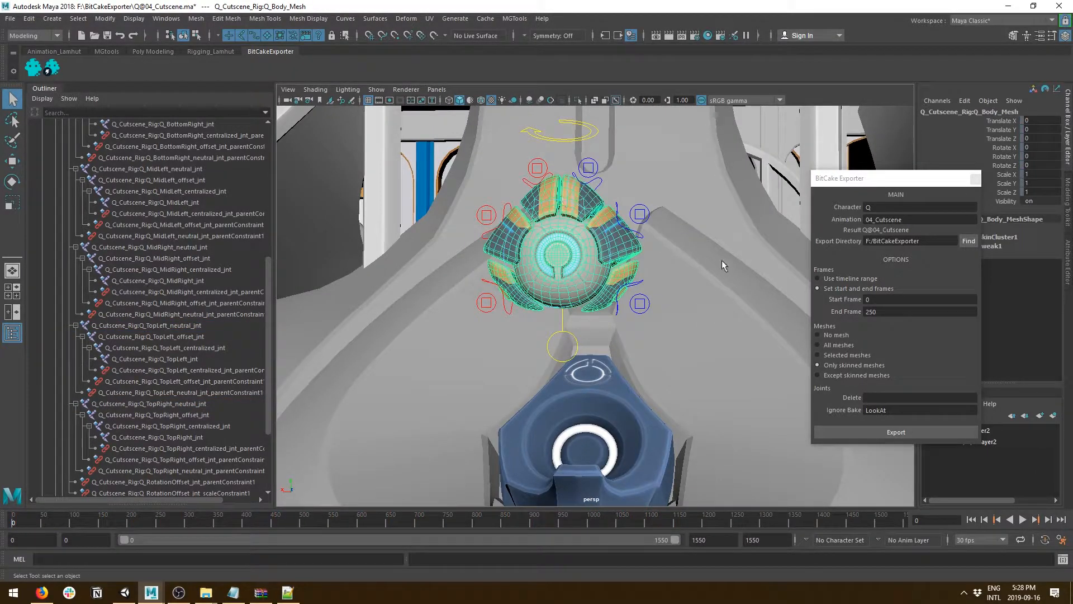
# Set the exporter's joints to delete to Top and the frames option to Use timeline range.
pyautogui.click(870, 398)
pyautogui.write('Top')
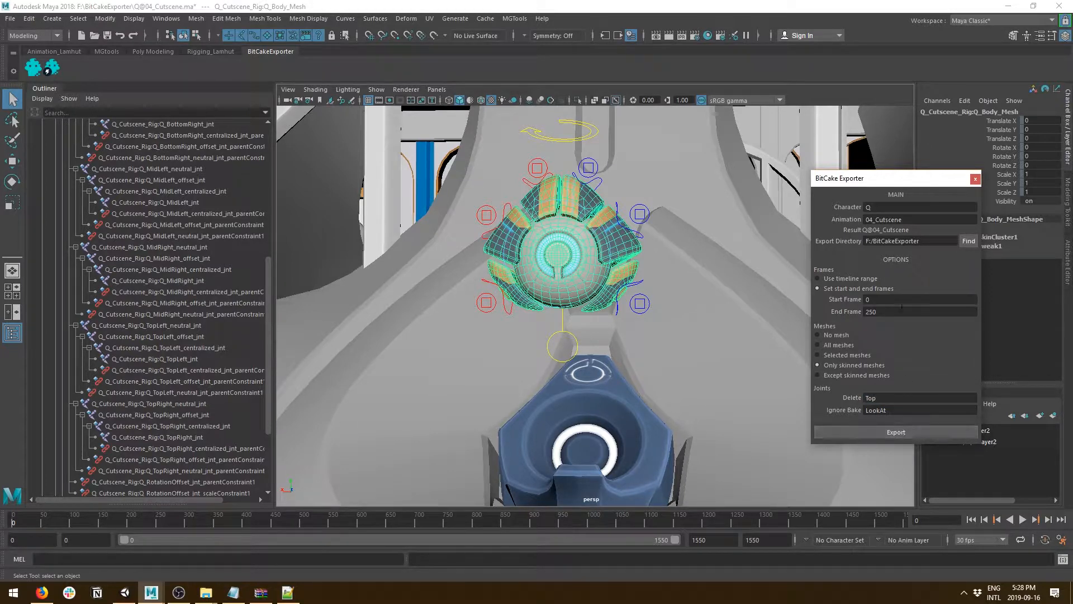
pyautogui.click(852, 278)
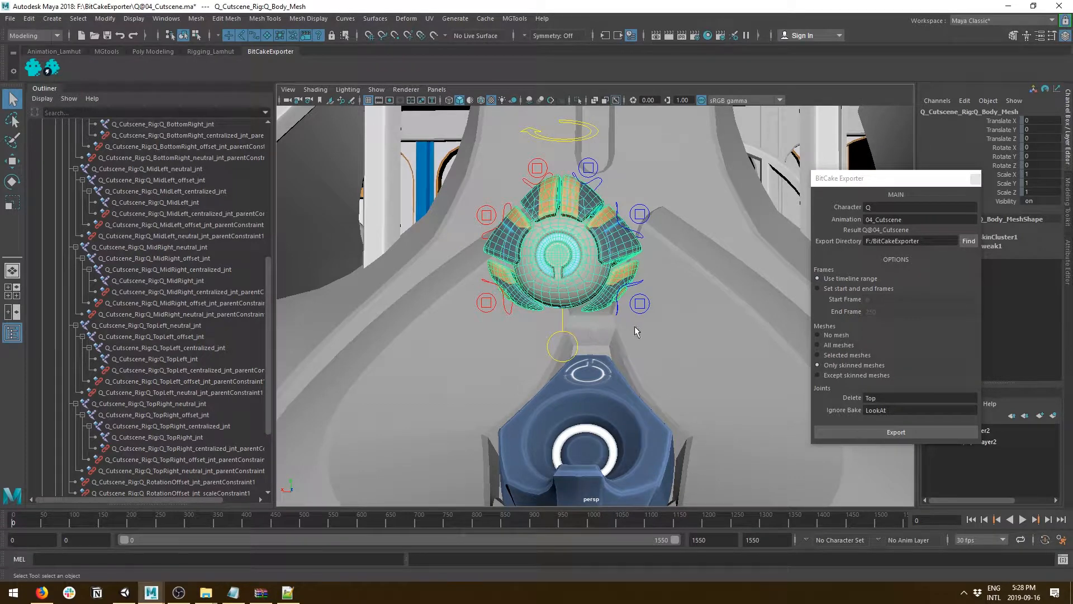
# Export the 04_Cutscene animation of character Q and dismiss the export report.
pyautogui.keyDown('alt'); pyautogui.moveTo(634, 326); pyautogui.dragTo(653, 345, button='middle'); pyautogui.keyUp('alt')
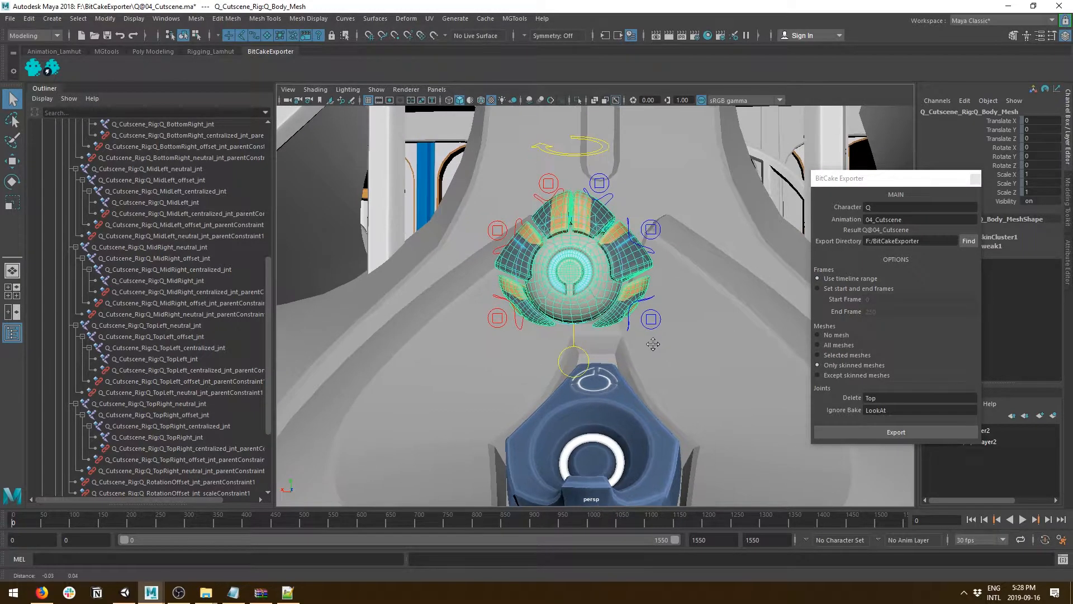
pyautogui.click(888, 430)
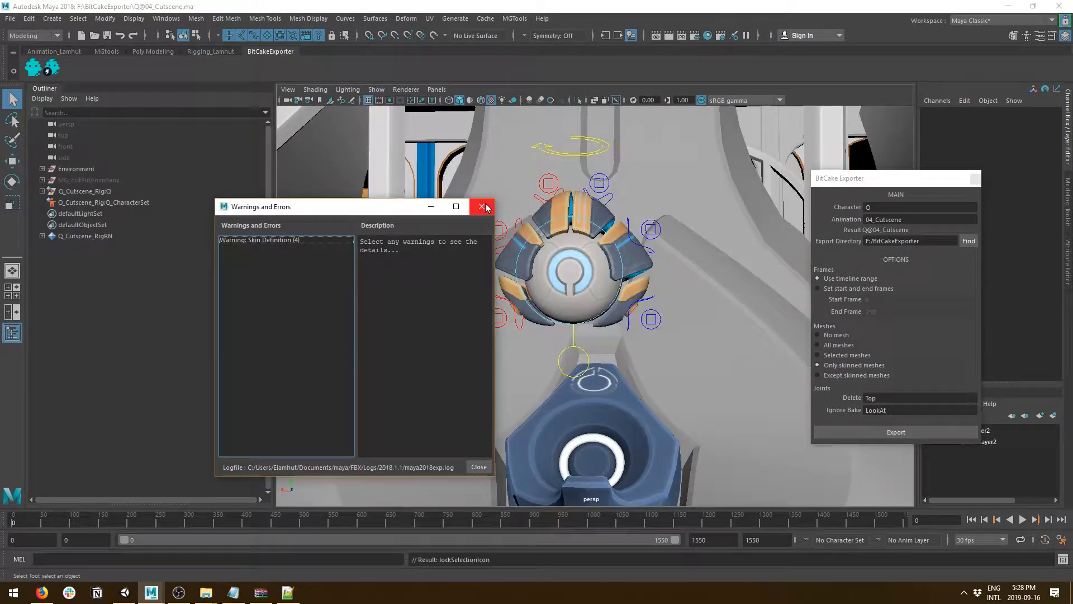
pyautogui.click(482, 207)
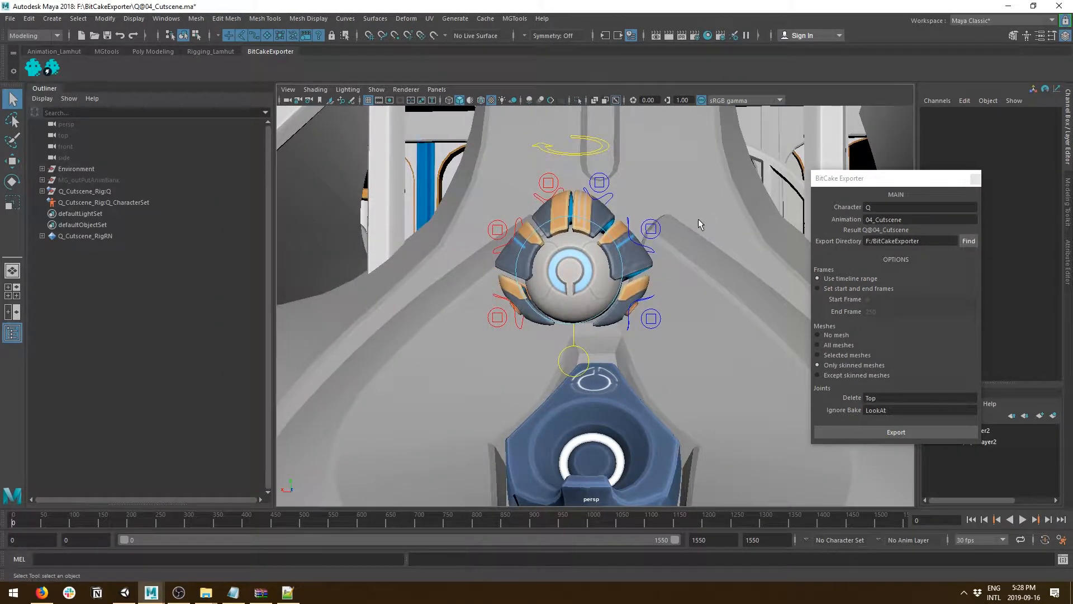
pyautogui.click(535, 299)
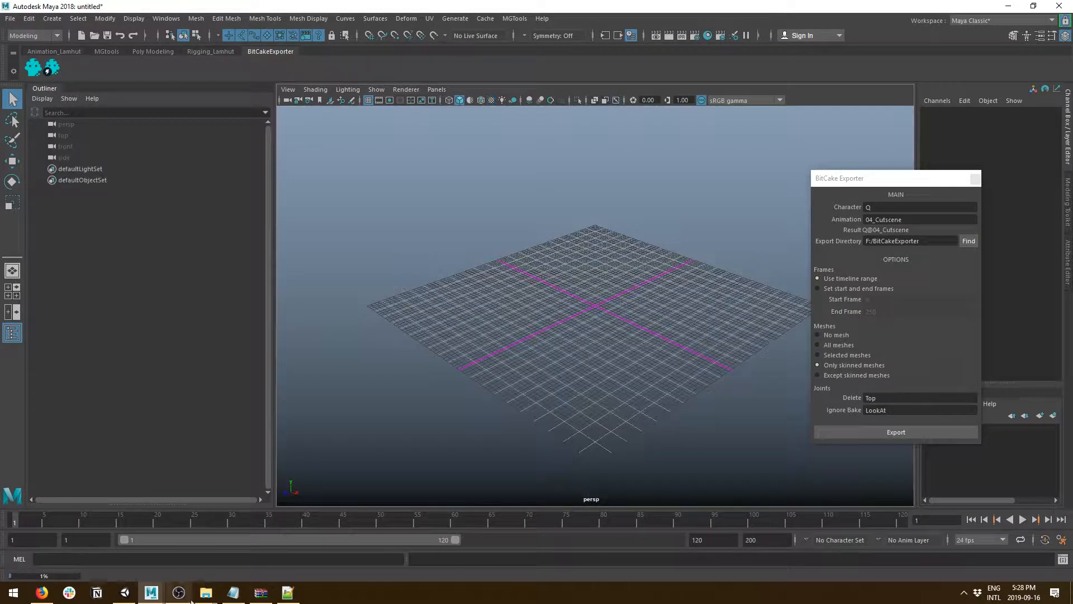
pyautogui.moveTo(208, 590)
pyautogui.click(205, 548)
pyautogui.moveTo(460, 393); pyautogui.dragTo(580, 244)
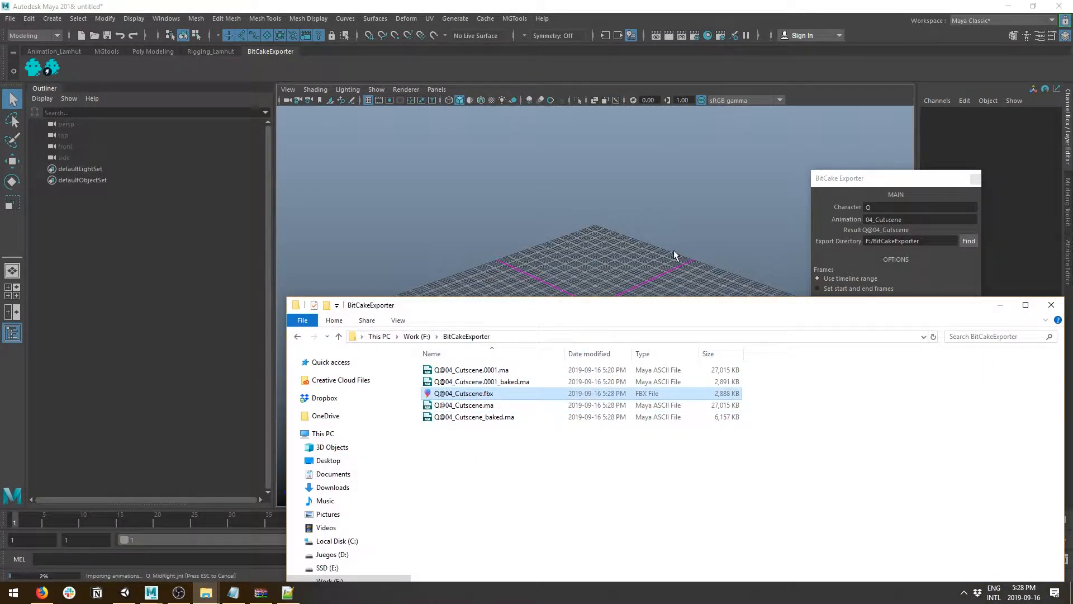
pyautogui.press('Escape')
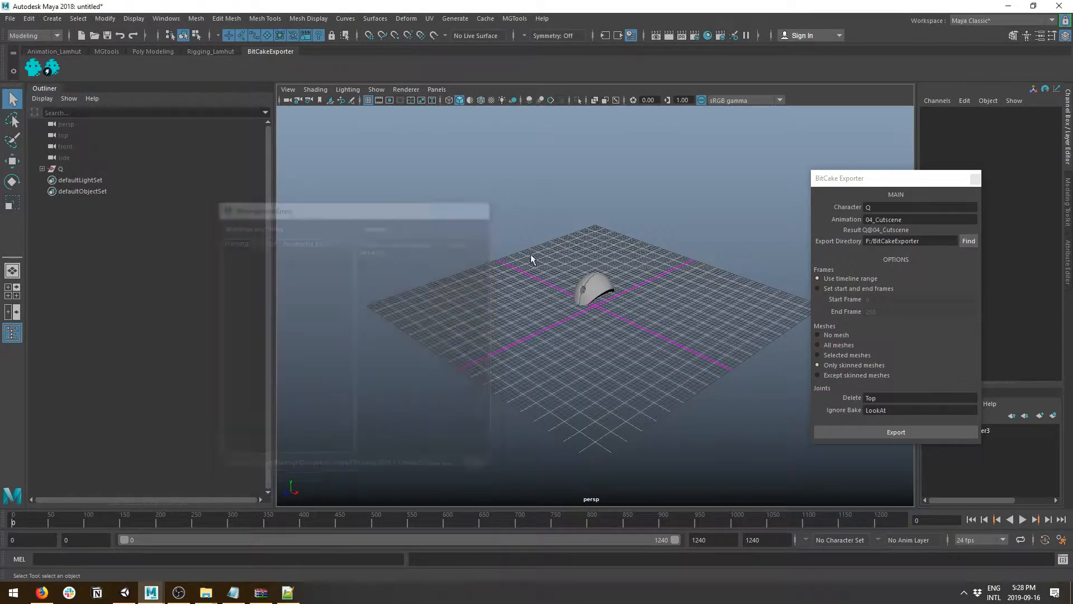
# Examine the imported character mesh from several angles.
pyautogui.click(594, 287)
pyautogui.keyDown('alt'); pyautogui.moveTo(671, 292); pyautogui.dragTo(571, 284); pyautogui.keyUp('alt')
pyautogui.press('w')
pyautogui.keyDown('alt'); pyautogui.moveTo(671, 293); pyautogui.dragTo(606, 328); pyautogui.keyUp('alt')
pyautogui.keyDown('alt'); pyautogui.moveTo(606, 329); pyautogui.dragTo(648, 276, button='right'); pyautogui.keyUp('alt')
pyautogui.keyDown('alt'); pyautogui.moveTo(647, 276); pyautogui.dragTo(608, 359); pyautogui.keyUp('alt')
# Display textures on the imported character and scrub its animation to frame 146.
pyautogui.moveTo(32, 515); pyautogui.dragTo(43, 541)
pyautogui.keyDown('alt'); pyautogui.moveTo(418, 449); pyautogui.dragTo(458, 374); pyautogui.keyUp('alt')
pyautogui.click(458, 374)
pyautogui.keyDown('alt'); pyautogui.moveTo(458, 373); pyautogui.dragTo(564, 286, button='right'); pyautogui.keyUp('alt')
pyautogui.press('6')
pyautogui.moveTo(43, 526); pyautogui.dragTo(122, 530)
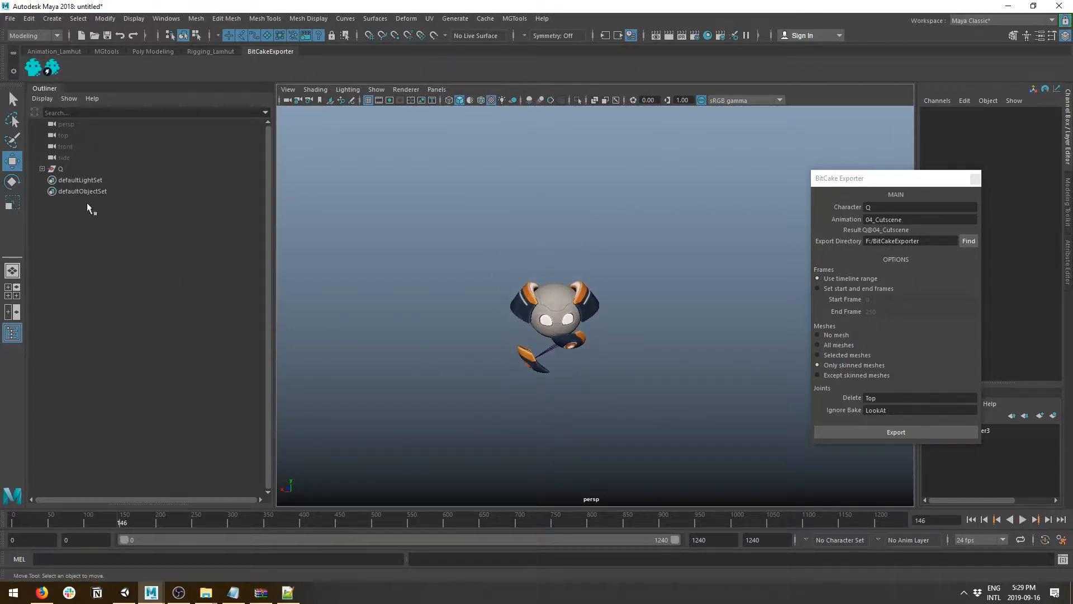
# Expand the whole imported Q hierarchy to check its joints, and play the animation before going to frame 360.
pyautogui.keyDown('shift'); pyautogui.click(42, 168); pyautogui.keyUp('shift')
pyautogui.scroll(-6, 173, 357)
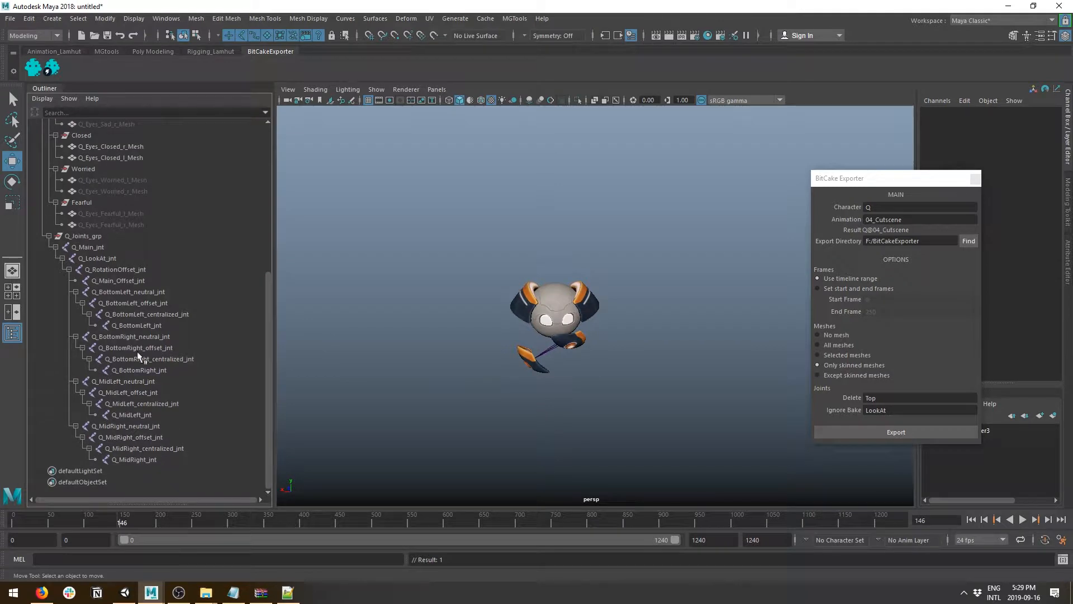
pyautogui.keyDown('alt'); pyautogui.moveTo(630, 327); pyautogui.dragTo(615, 313); pyautogui.keyUp('alt')
pyautogui.hotkey('alt', 'v')
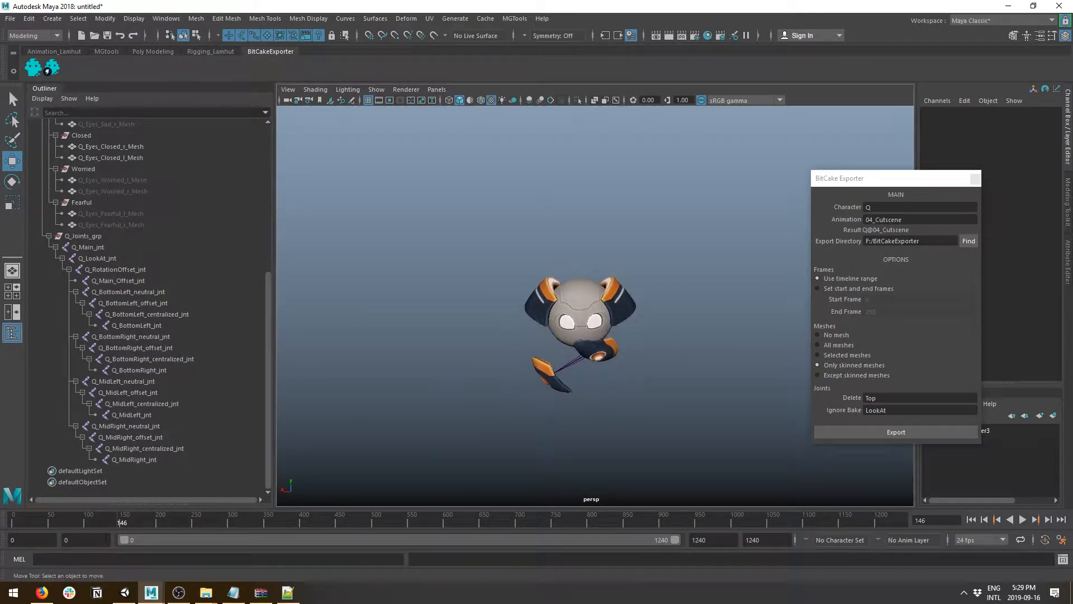
pyautogui.click(274, 527)
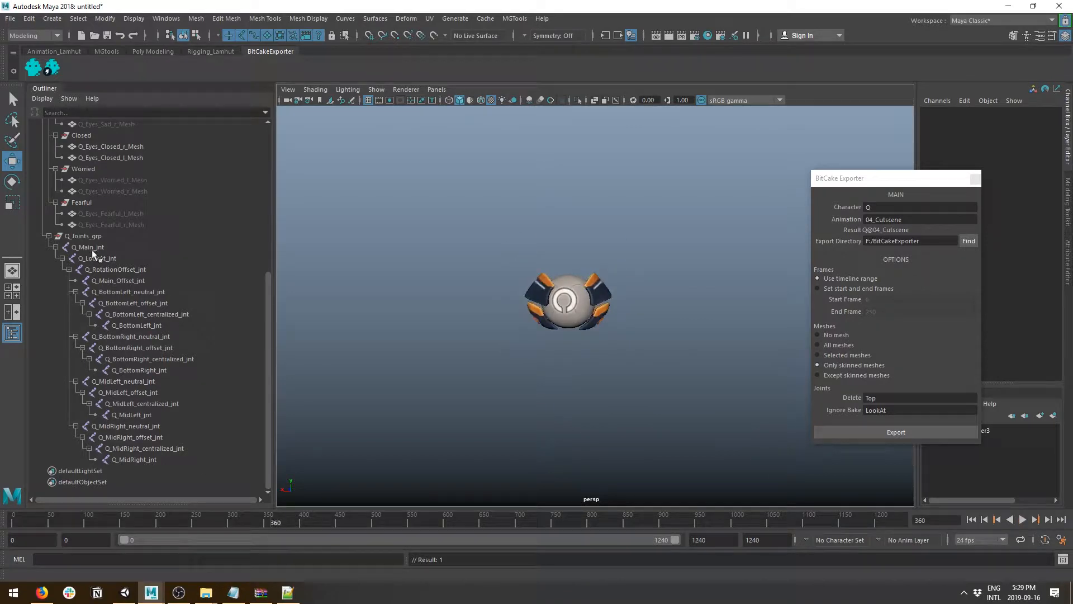
# Compare the animation channels of Q_LookAt_jnt, Q_RotationOffset_jnt and Q_Main_Offset_jnt, and open the exporter's joint deletion value.
pyautogui.click(103, 257)
pyautogui.moveTo(1011, 116); pyautogui.dragTo(1016, 218)
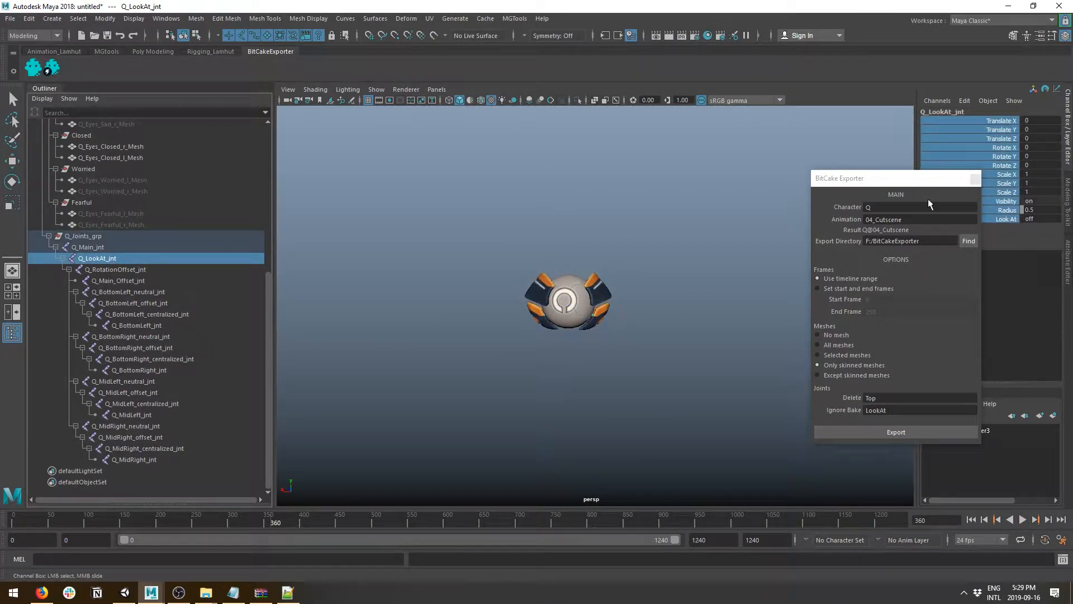
pyautogui.click(110, 269)
pyautogui.click(124, 281)
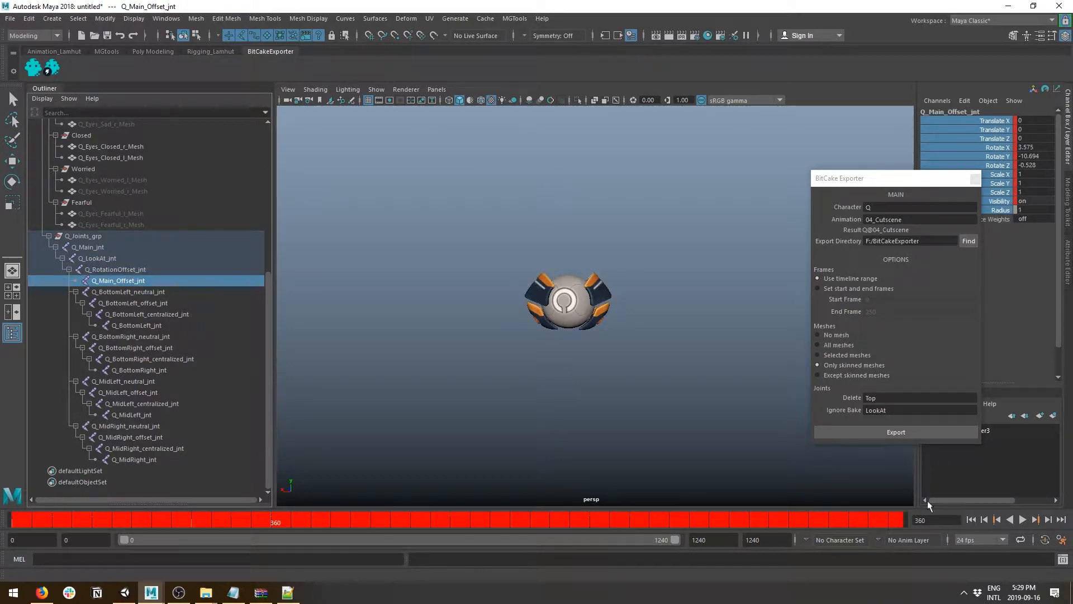
pyautogui.doubleClick(896, 398)
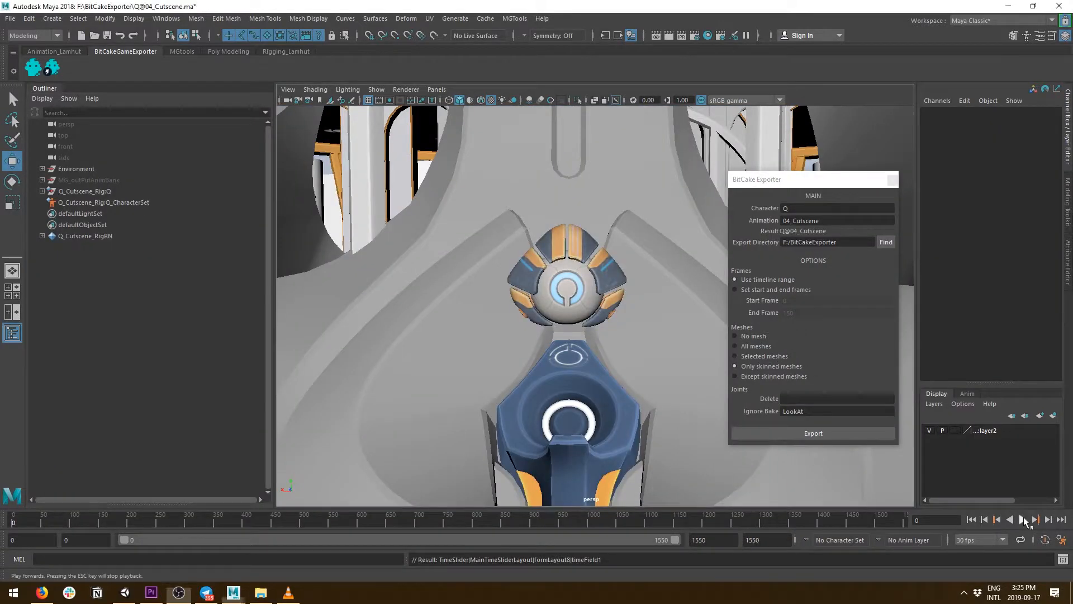
# Play the original cutscene animation from frame 0.
pyautogui.click(1024, 520)
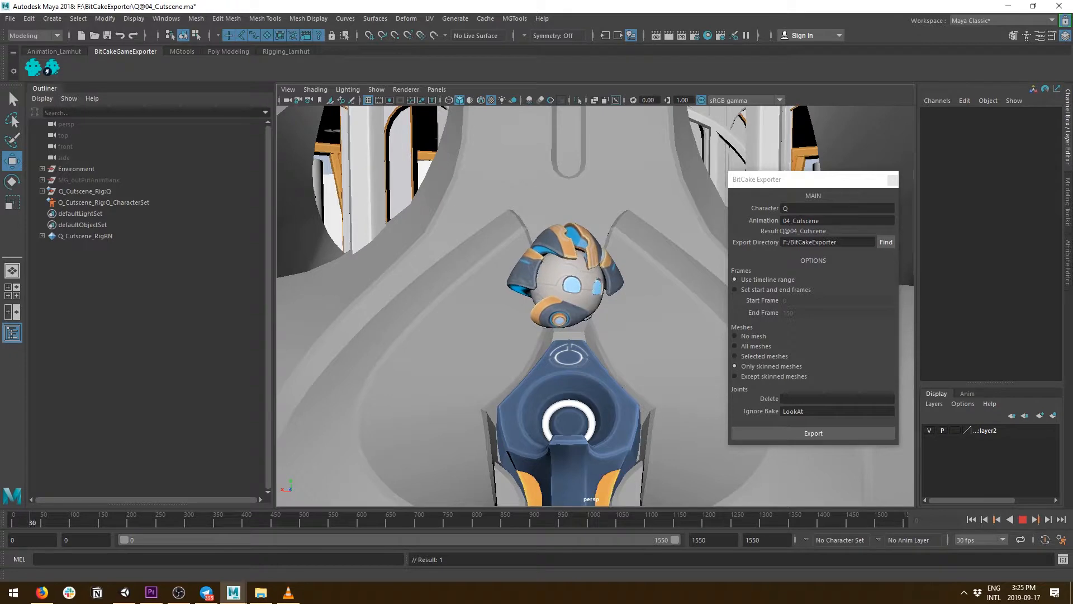